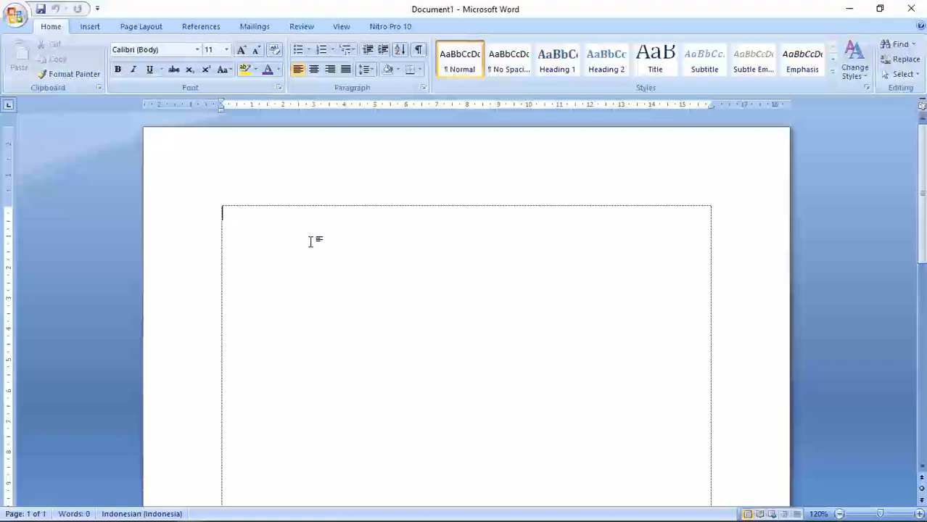
# Step: Enter the title line "MATERI HARI INI: NUMBERING AND BULLET" at the start of the document and begin a new paragraph
pyautogui.write('MATE')
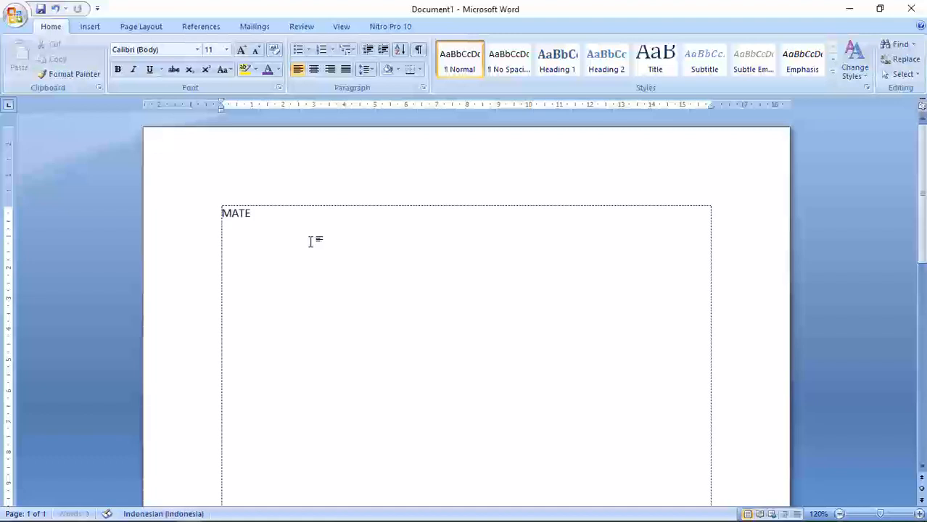
pyautogui.write('RI HARI INI')
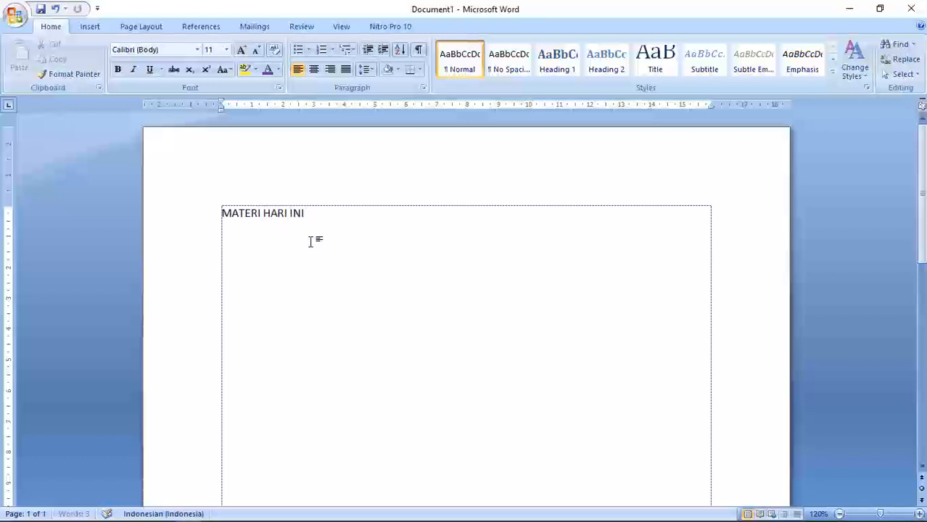
pyautogui.write(':')
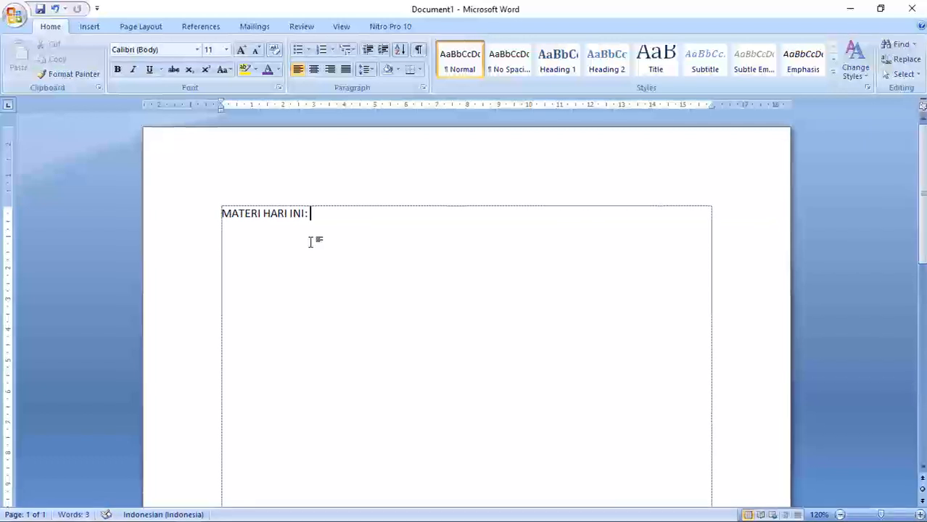
pyautogui.write(' NU')
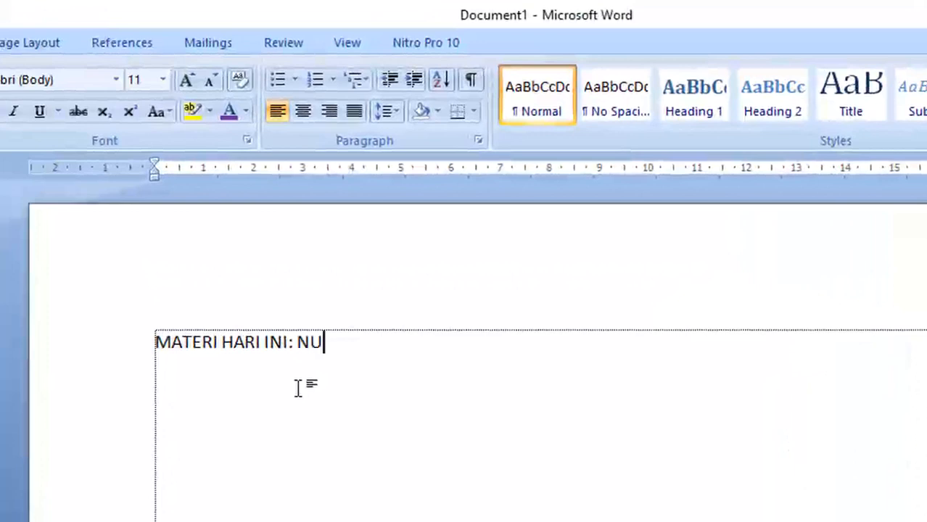
pyautogui.write('MBERI')
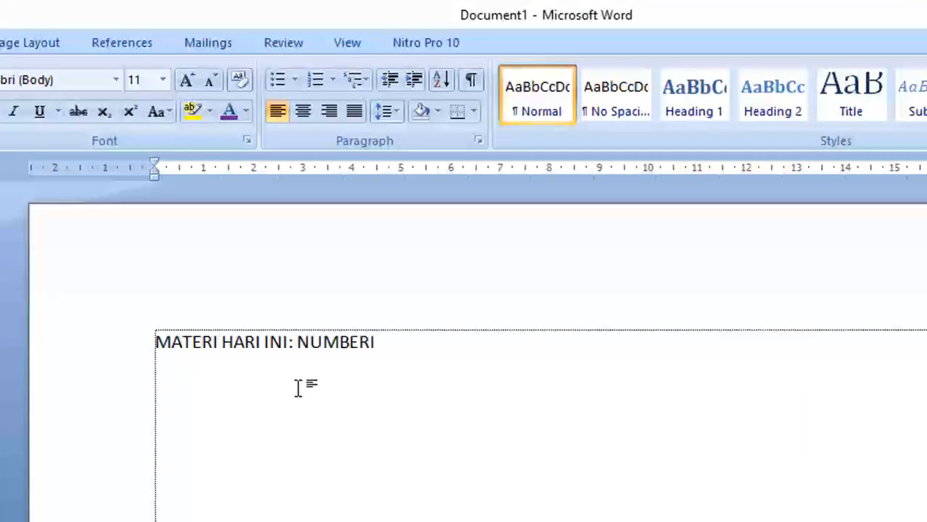
pyautogui.write('NG AND BULLET')
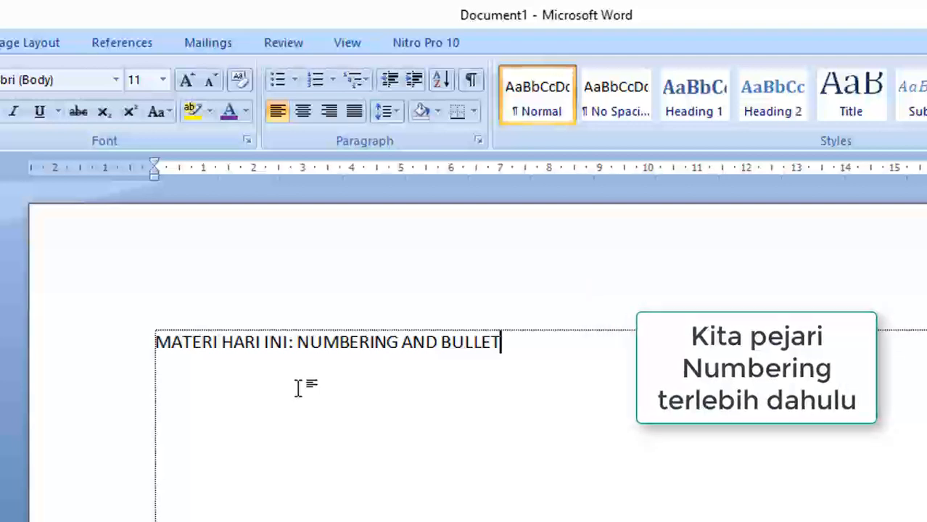
pyautogui.press('Return')
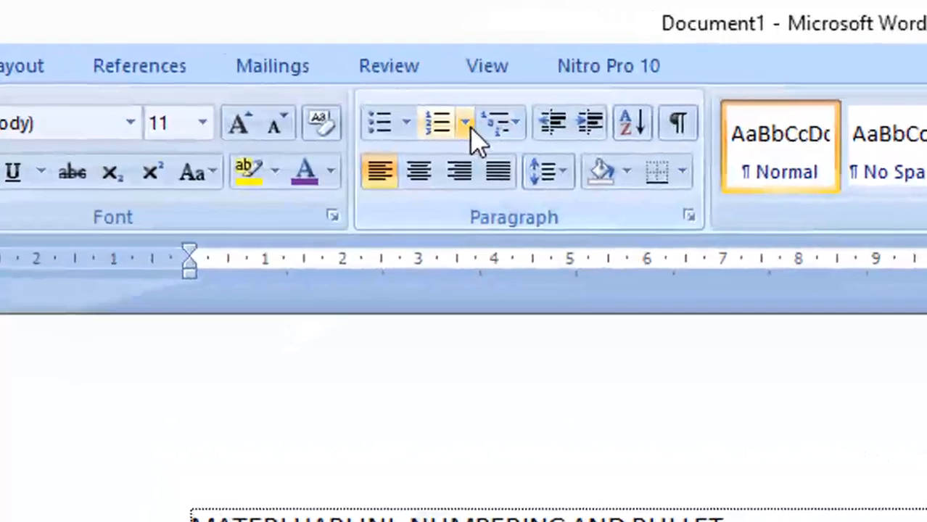
pyautogui.click(422, 110)
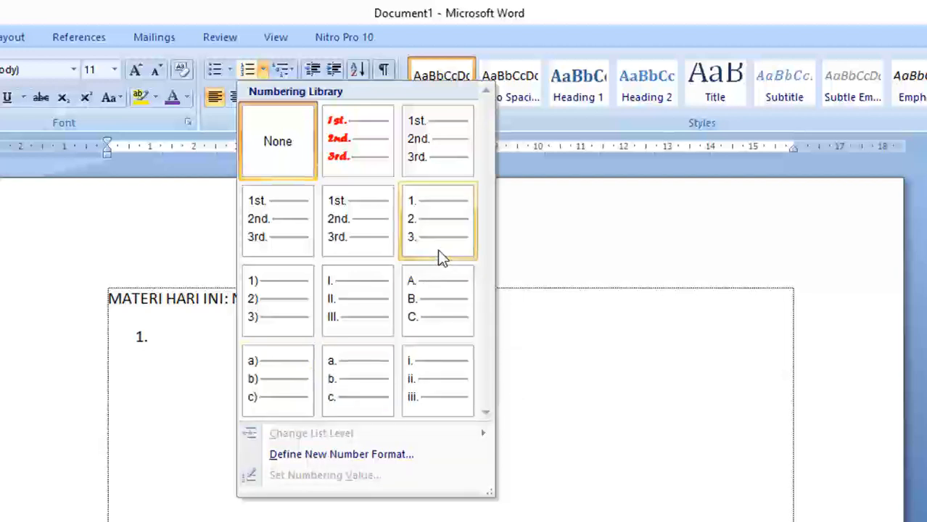
pyautogui.click(586, 395)
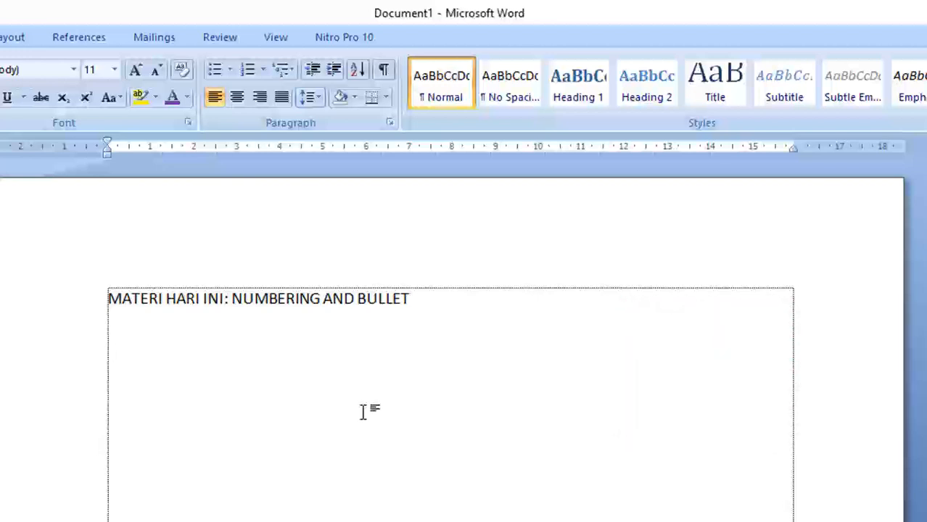
# Step: Write the line "Nama-nama binatang yang pemakan daging:" below the title and begin a new paragraph
pyautogui.write('NAM')
pyautogui.press('BackSpace')
pyautogui.press('BackSpace')
pyautogui.write('ama-nama')
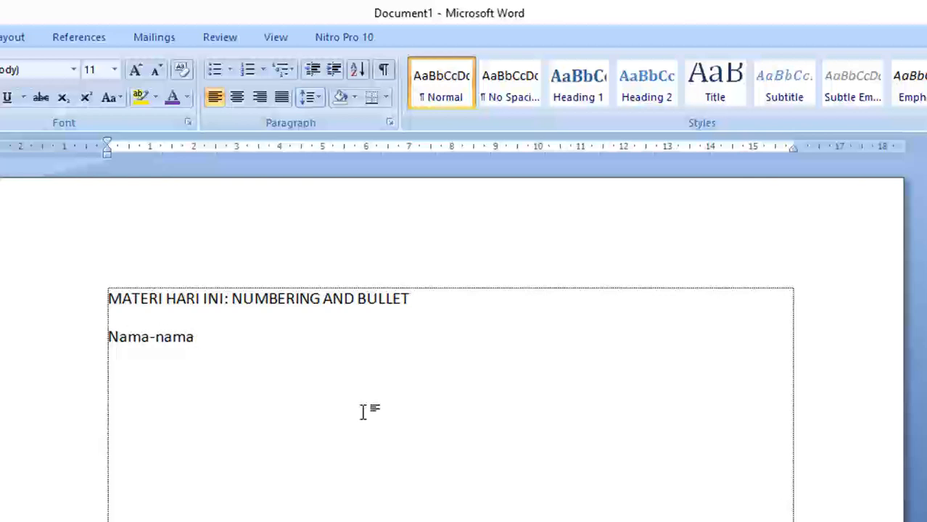
pyautogui.write(' binatan')
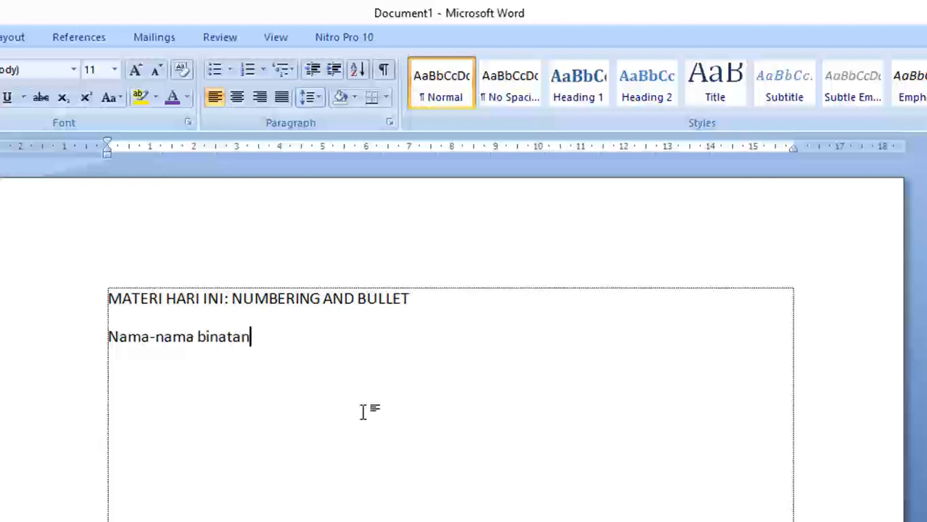
pyautogui.write('g yan')
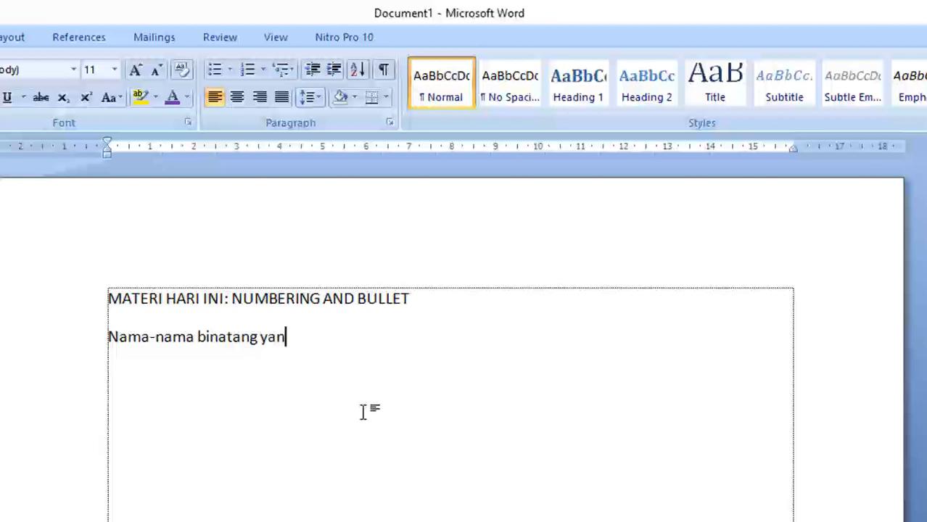
pyautogui.write('g pemakan daging')
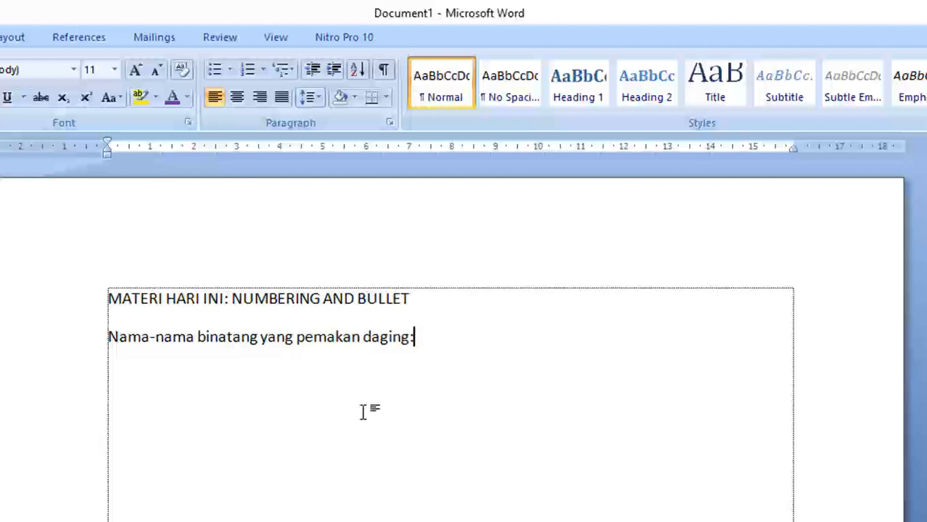
pyautogui.write(':')
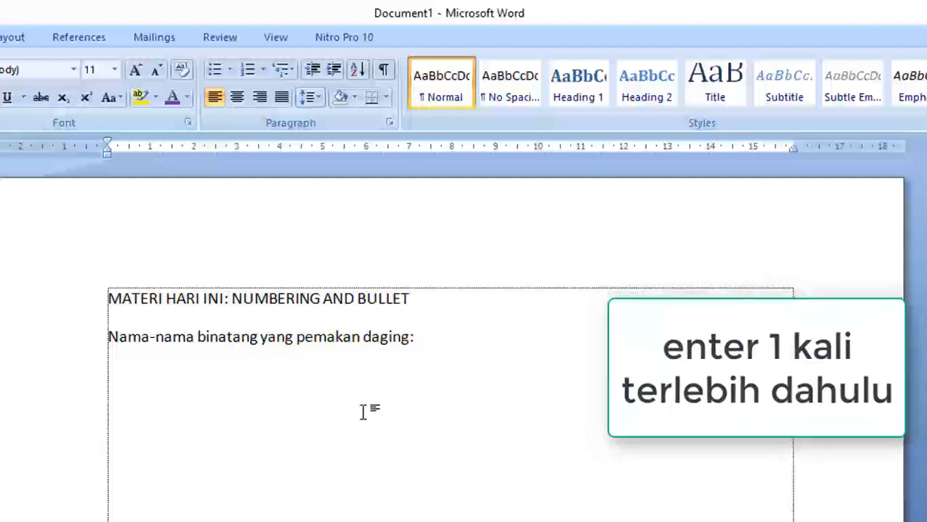
pyautogui.press('Return')
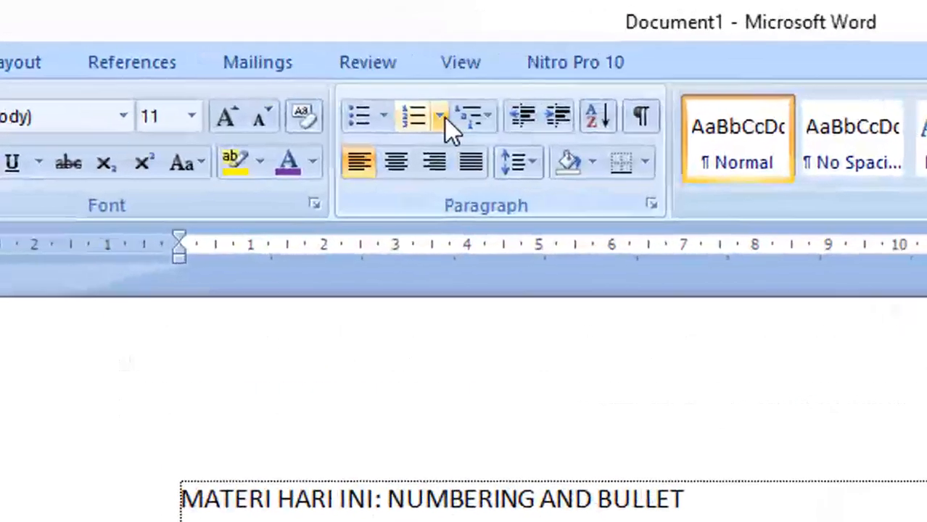
# Step: Create a numbered list in the 1., 2., 3. format with the items Singa, Kucing and Elang, and end the list
pyautogui.click(285, 76)
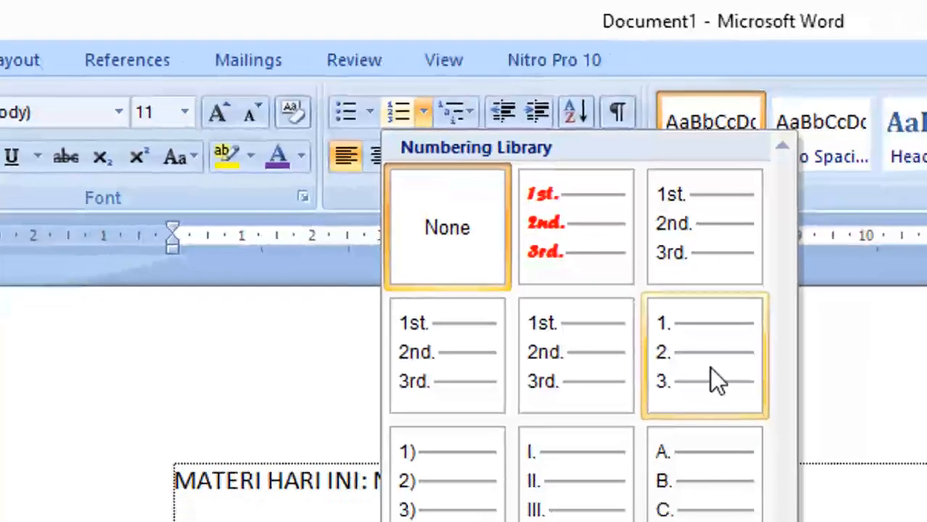
pyautogui.click(795, 423)
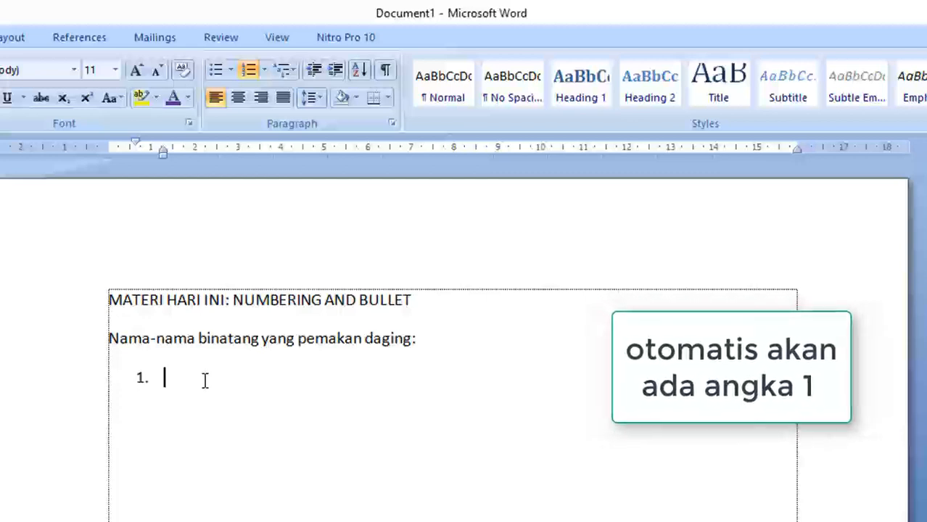
pyautogui.write('S')
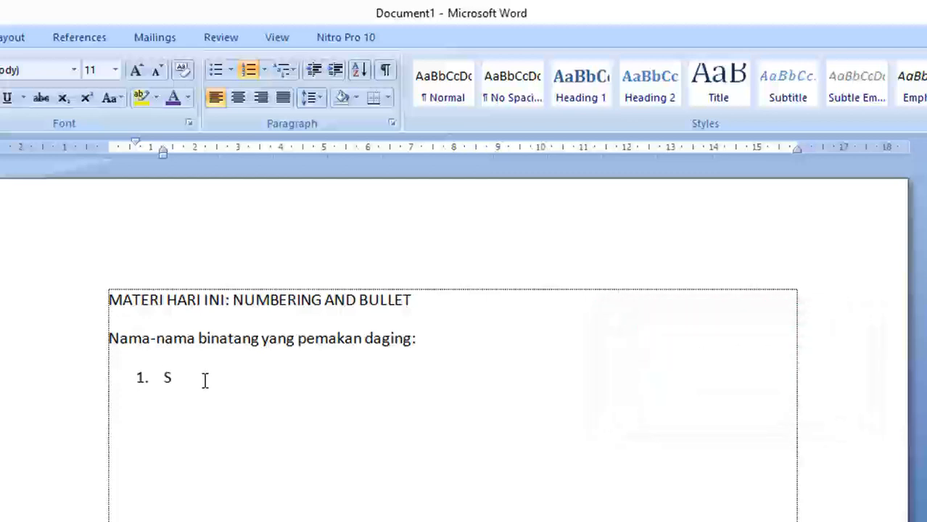
pyautogui.write('inga')
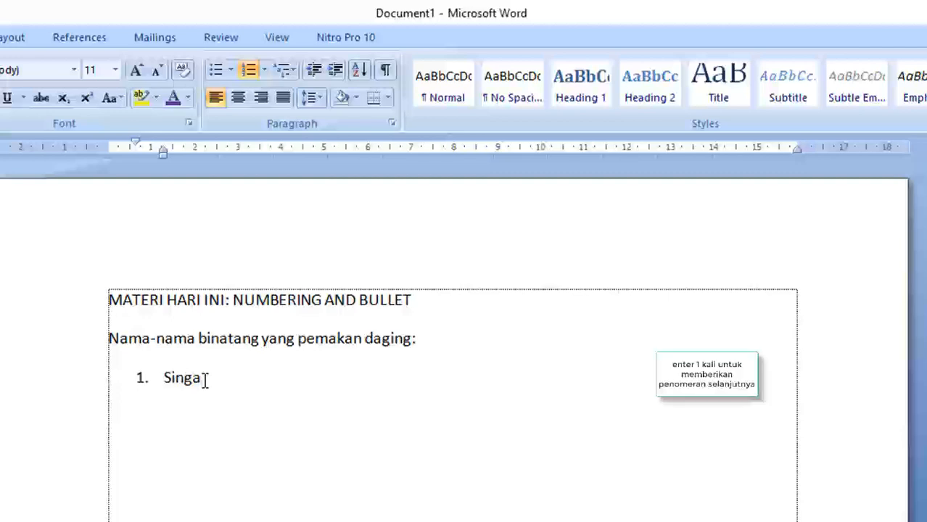
pyautogui.press('Return')
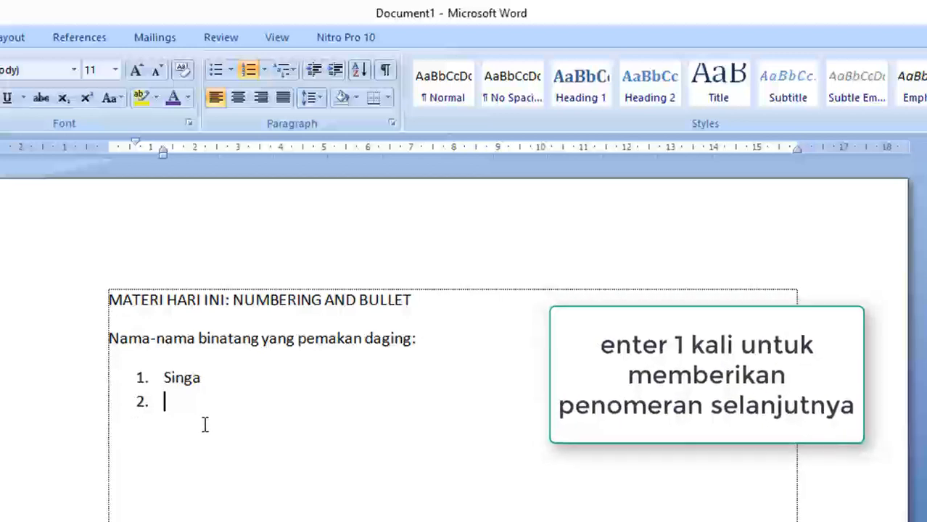
pyautogui.write('Kucing')
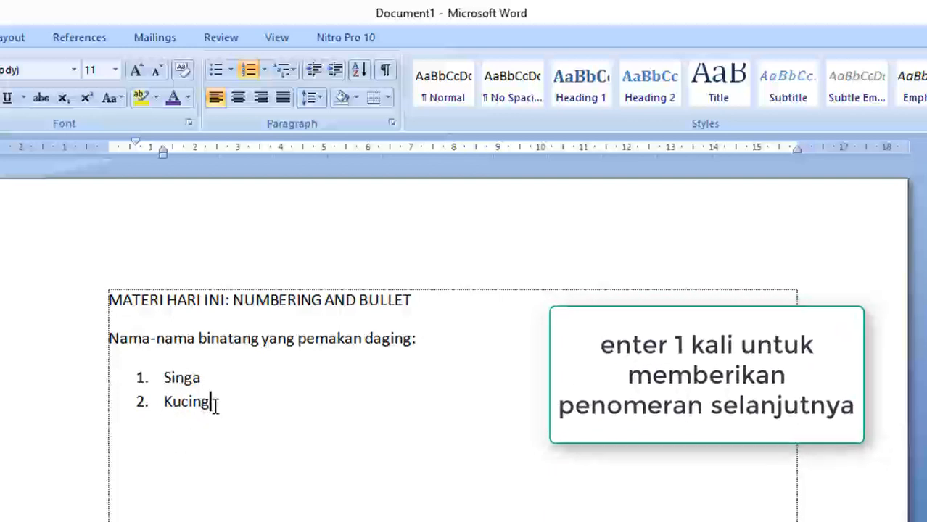
pyautogui.press('Return')
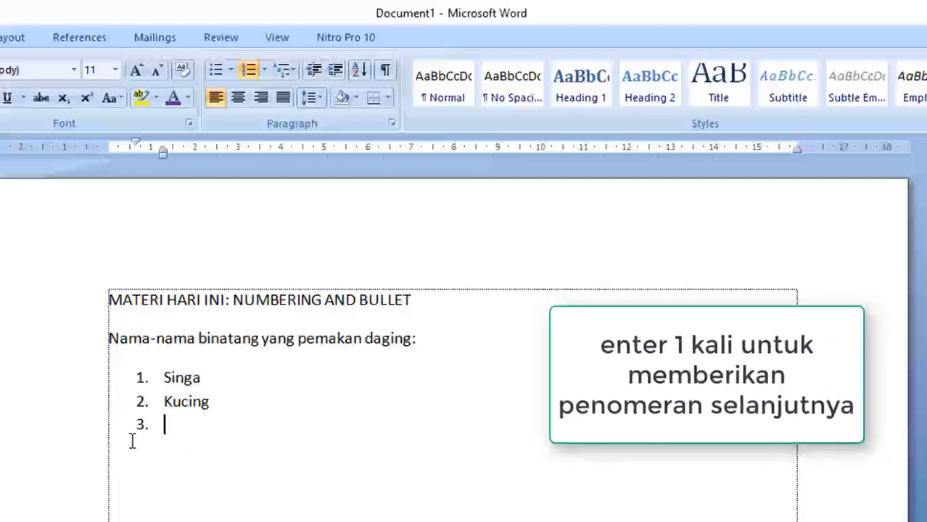
pyautogui.write('E')
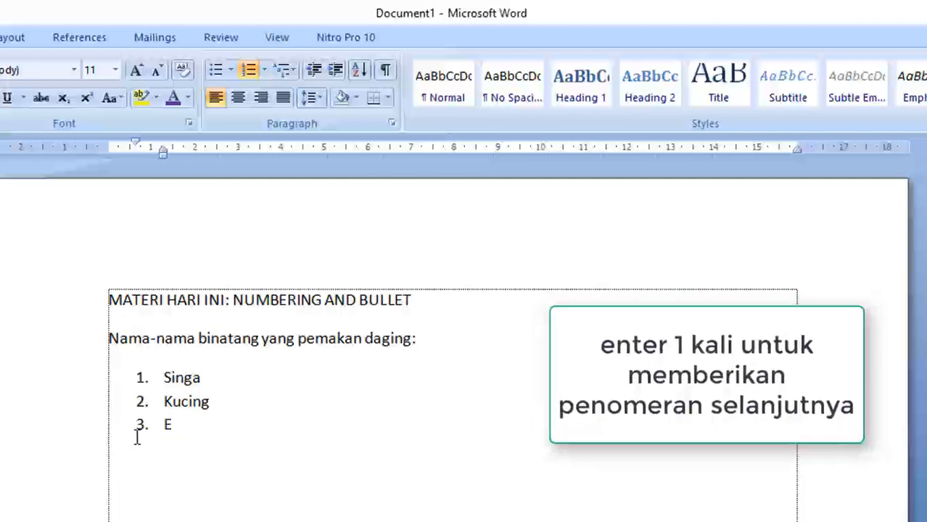
pyautogui.write('lang')
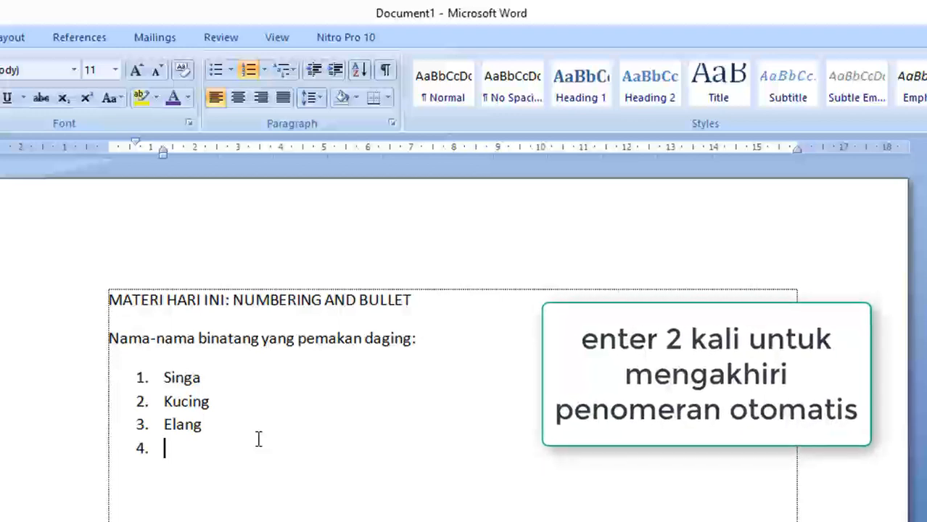
pyautogui.press('Return')
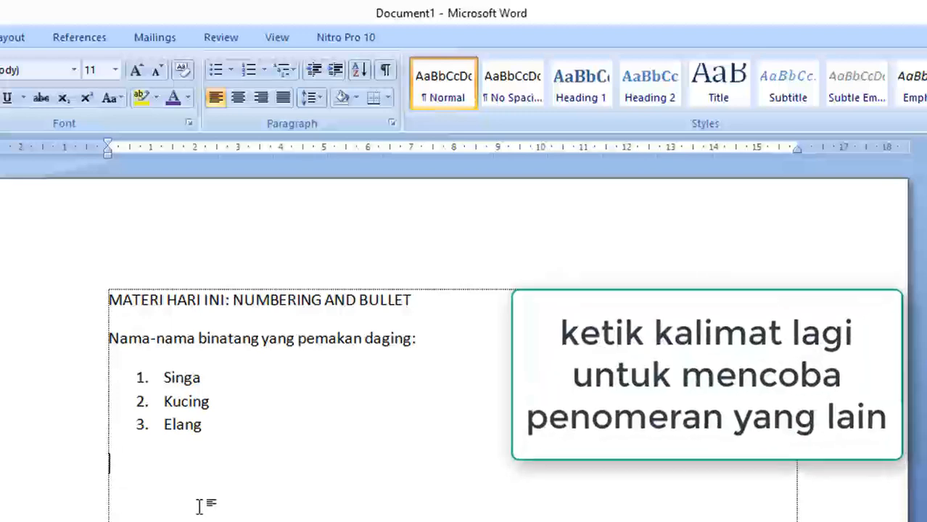
# Step: Write the line "Nama-nama benua di dunia:" below the animal list and begin a new paragraph
pyautogui.write('Nama-nama nega')
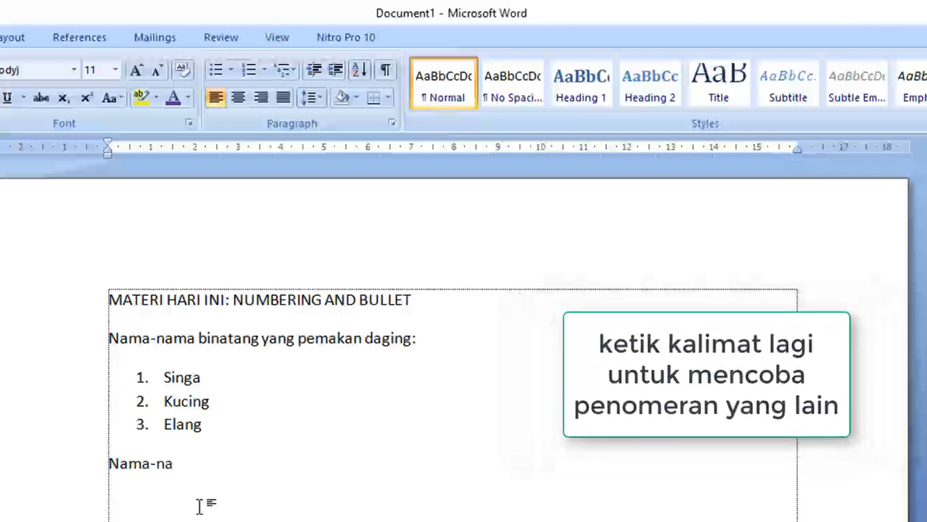
pyautogui.press('BackSpace')
pyautogui.press('BackSpace')
pyautogui.press('BackSpace')
pyautogui.press('BackSpace')
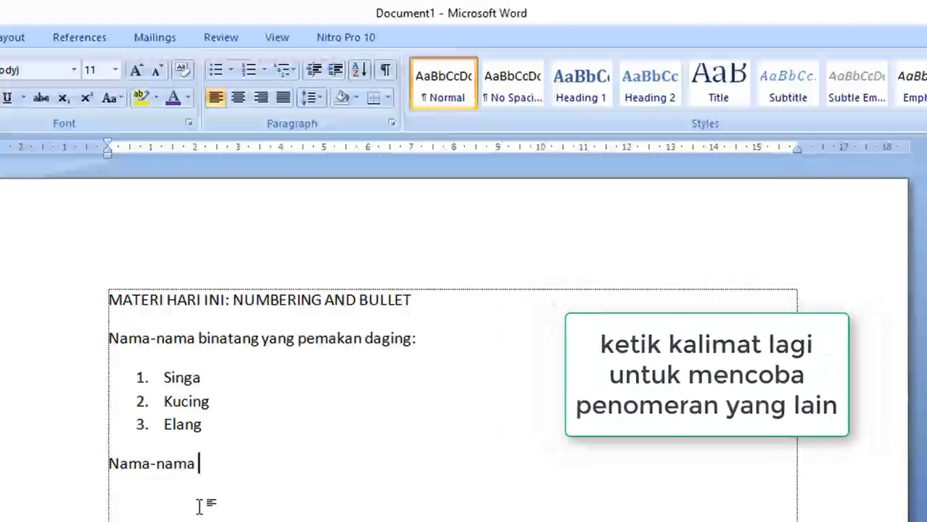
pyautogui.write('benua')
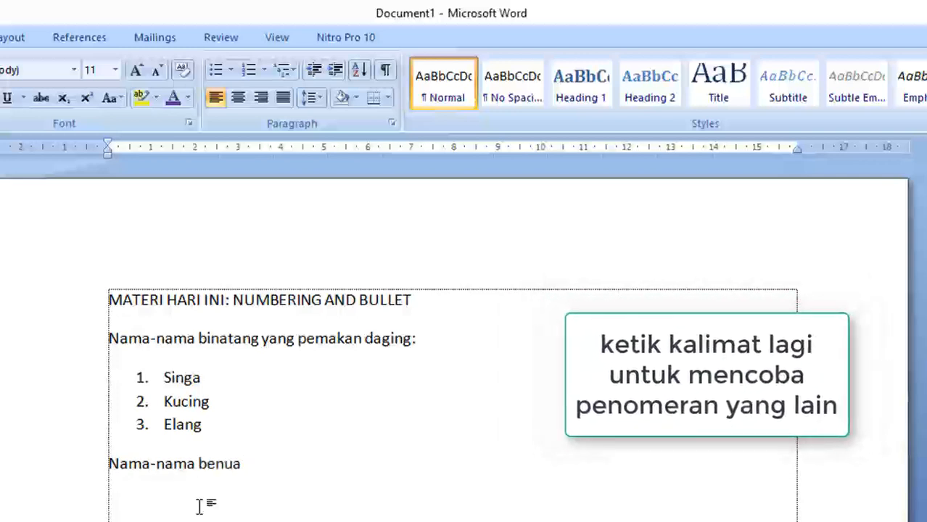
pyautogui.write(' di dunia:')
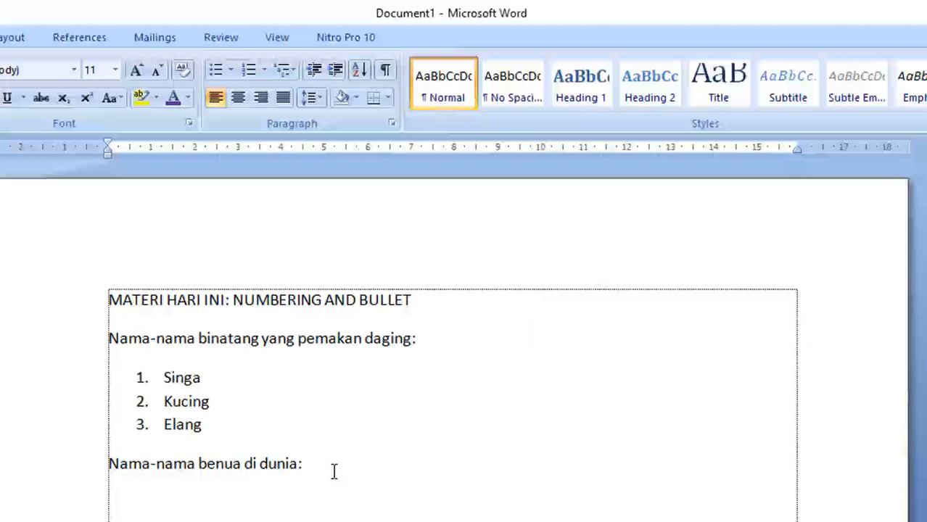
pyautogui.press('Return')
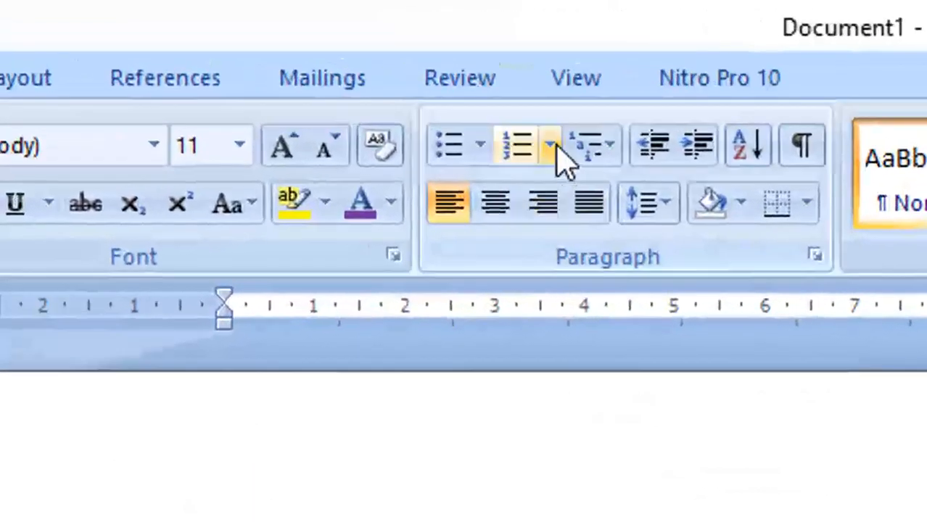
# Step: Start defining a new number format for the list under "Nama-nama benua di dunia:" and set its number style to 1st, 2nd, 3rd
pyautogui.click(265, 69)
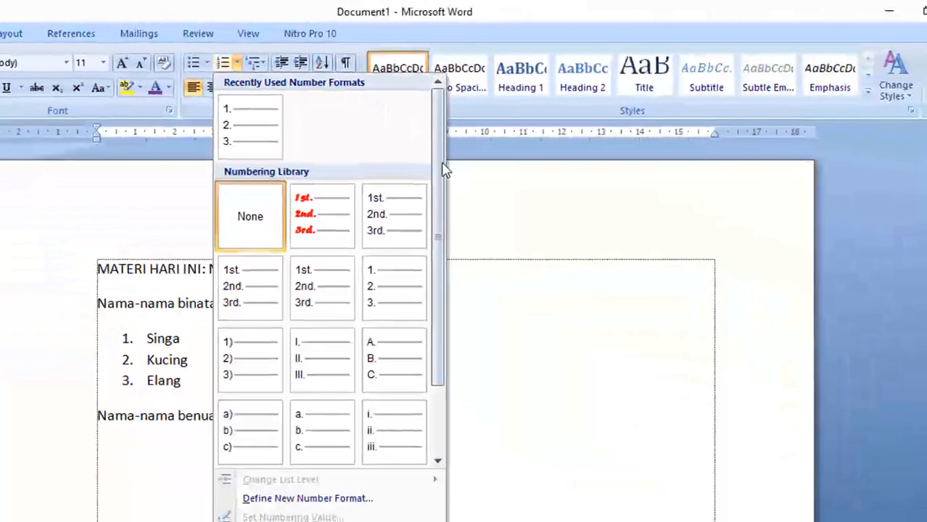
pyautogui.moveTo(436, 162); pyautogui.dragTo(418, 294)
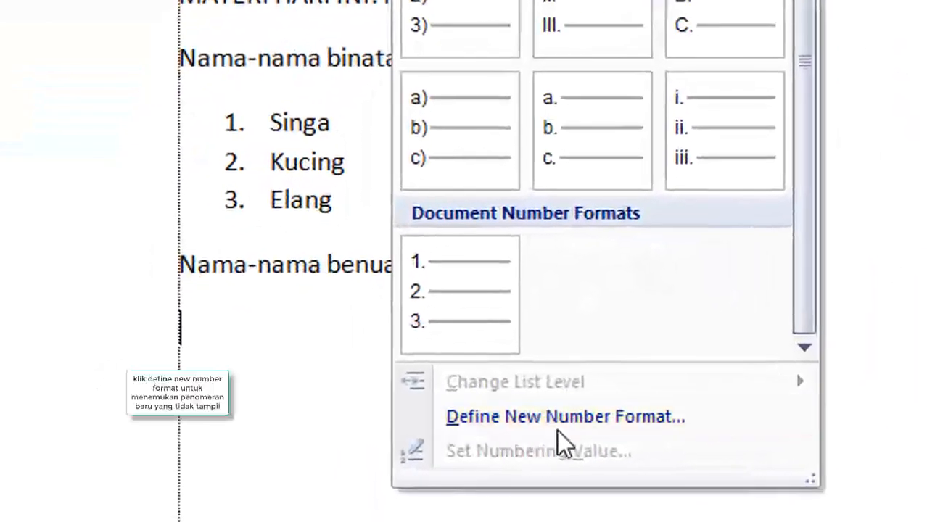
pyautogui.click(598, 418)
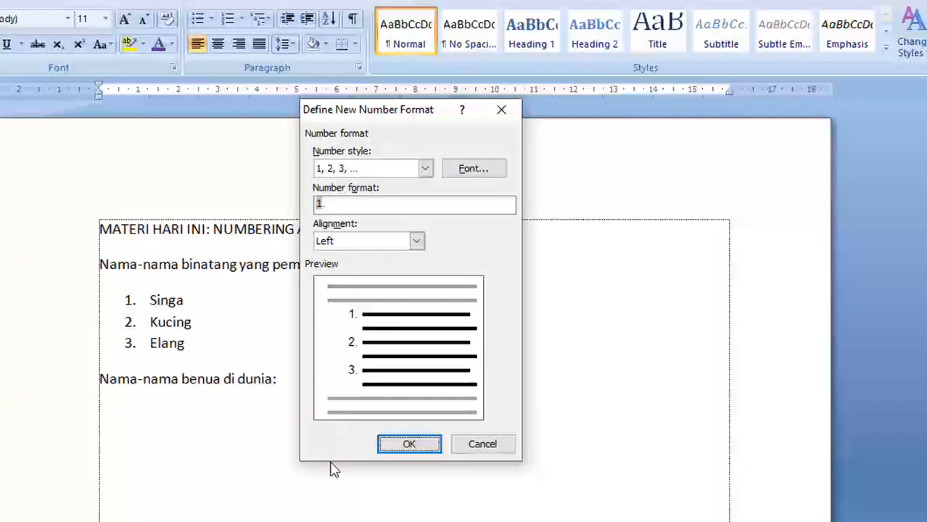
pyautogui.click(405, 169)
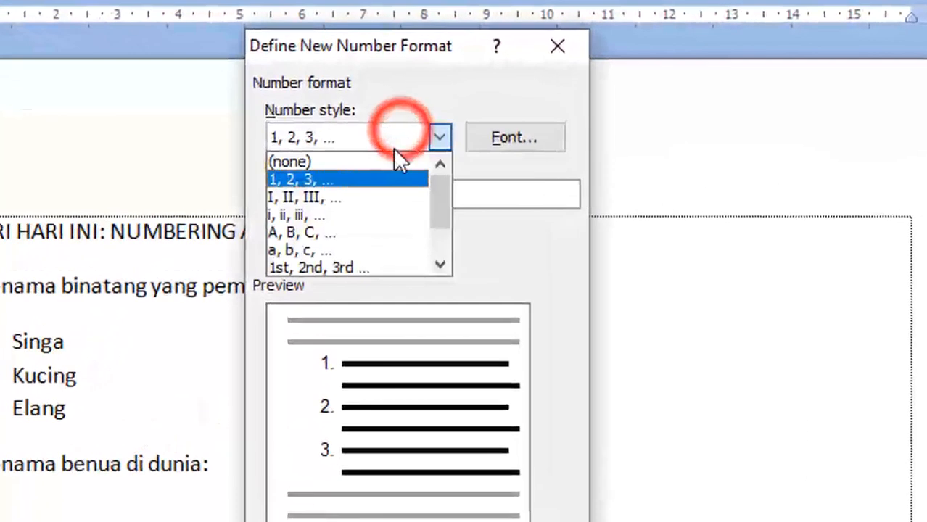
pyautogui.moveTo(435, 199)
pyautogui.mouseDown()
pyautogui.moveTo(428, 251)
pyautogui.moveTo(431, 197)
pyautogui.mouseUp()
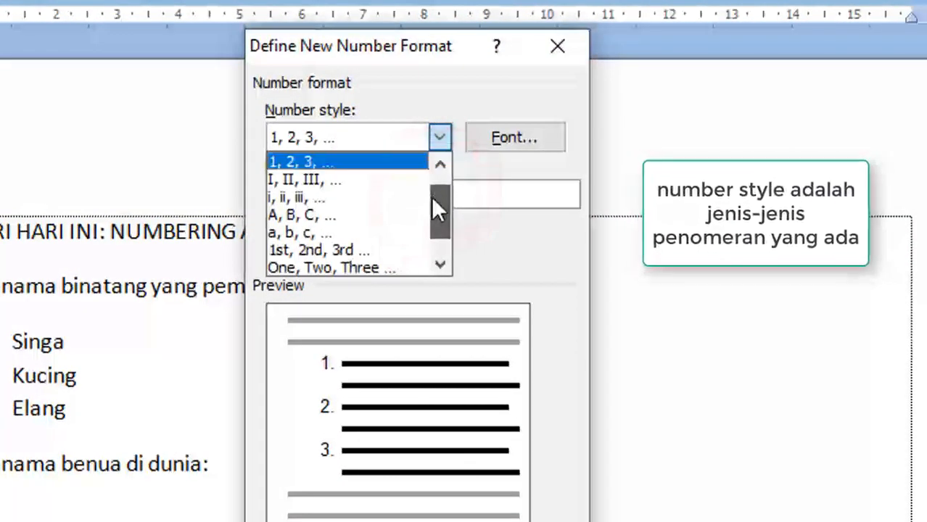
pyautogui.click(384, 181)
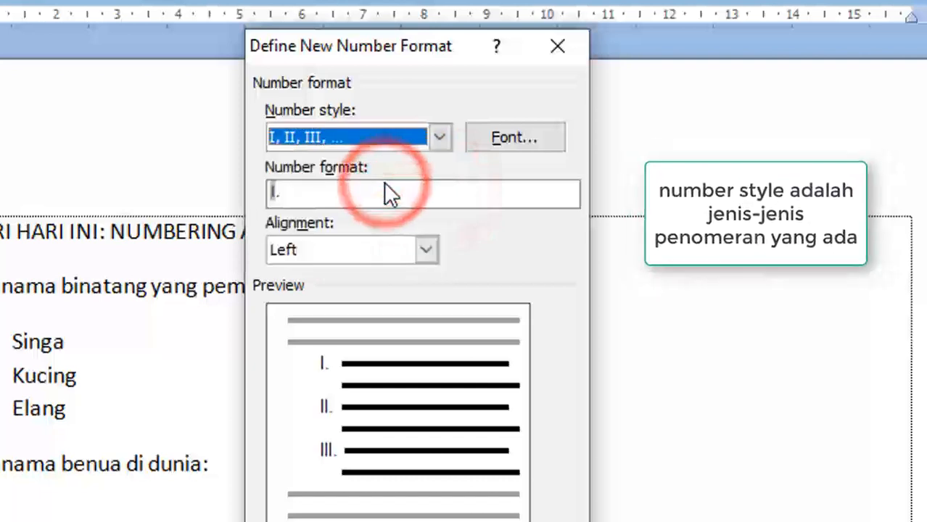
pyautogui.click(439, 137)
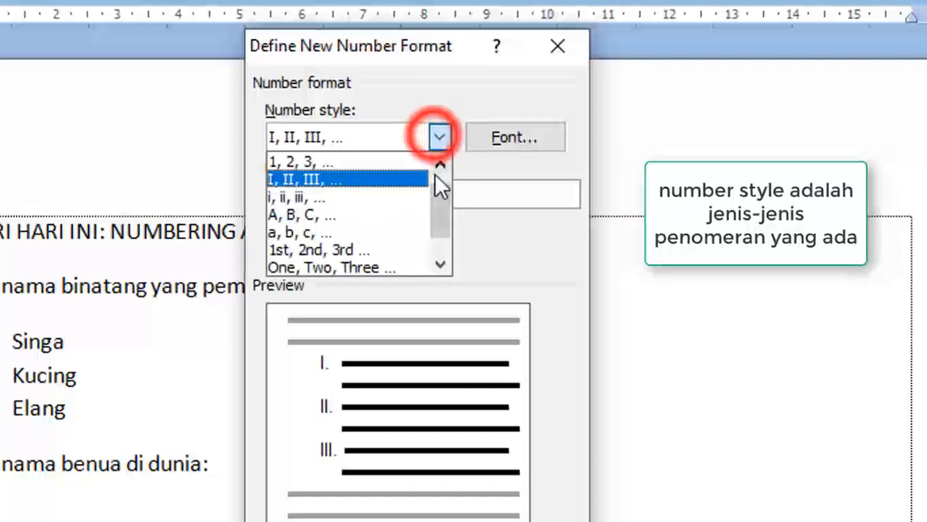
pyautogui.moveTo(439, 196); pyautogui.dragTo(437, 223)
pyautogui.click(382, 215)
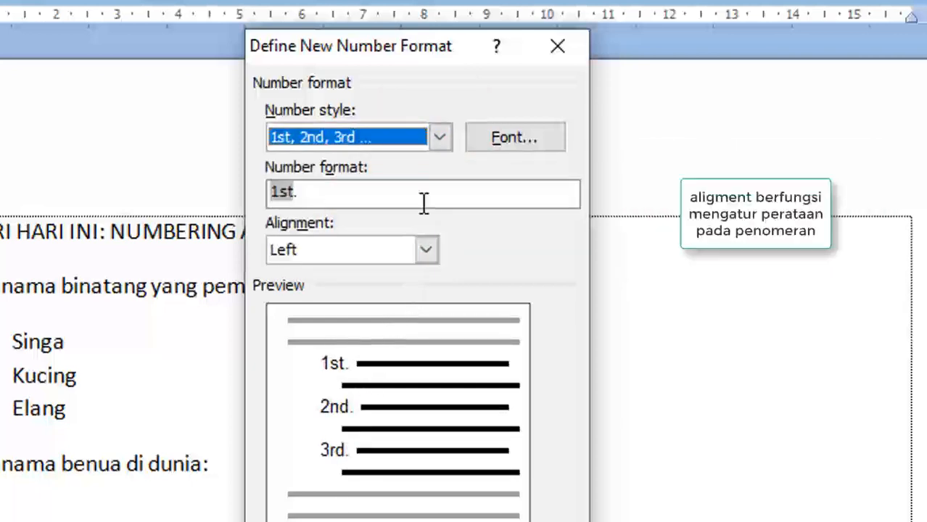
# Step: Try the Centered, Right and Left alignments for the new number format
pyautogui.click(427, 250)
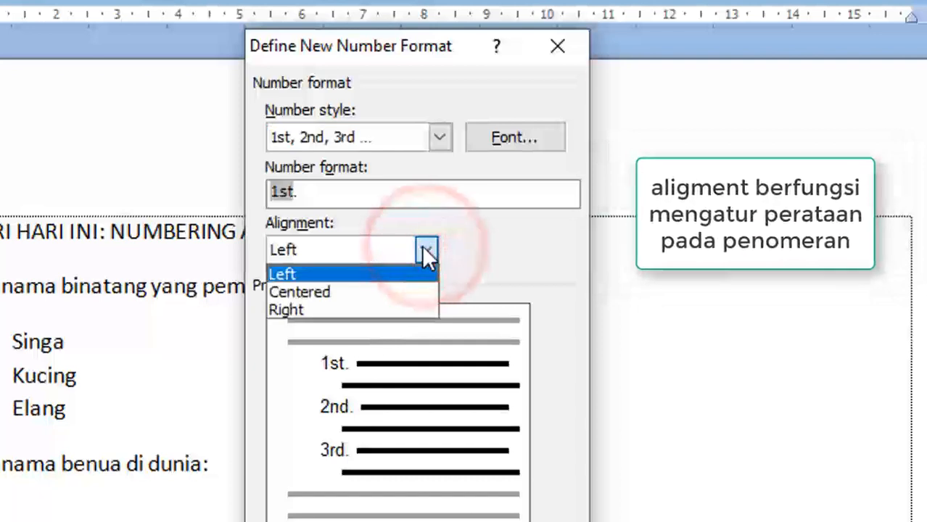
pyautogui.click(374, 290)
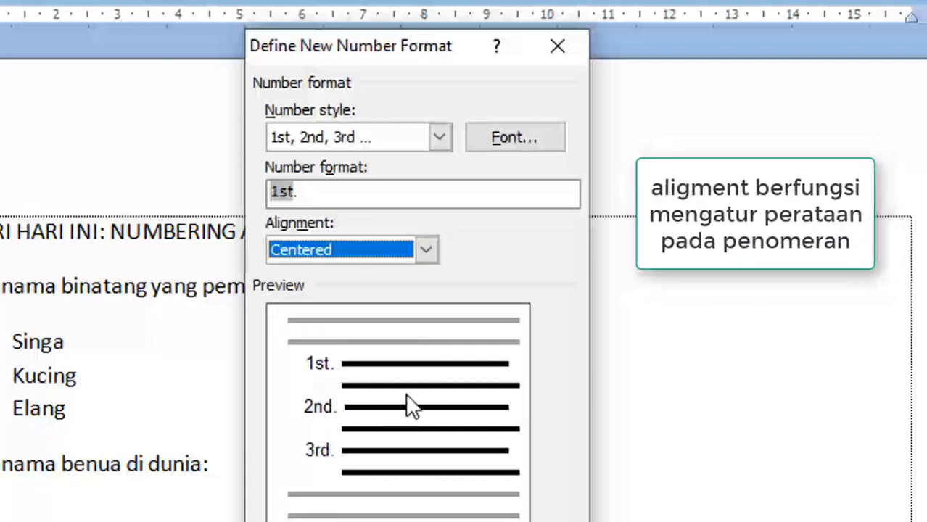
pyautogui.click(424, 251)
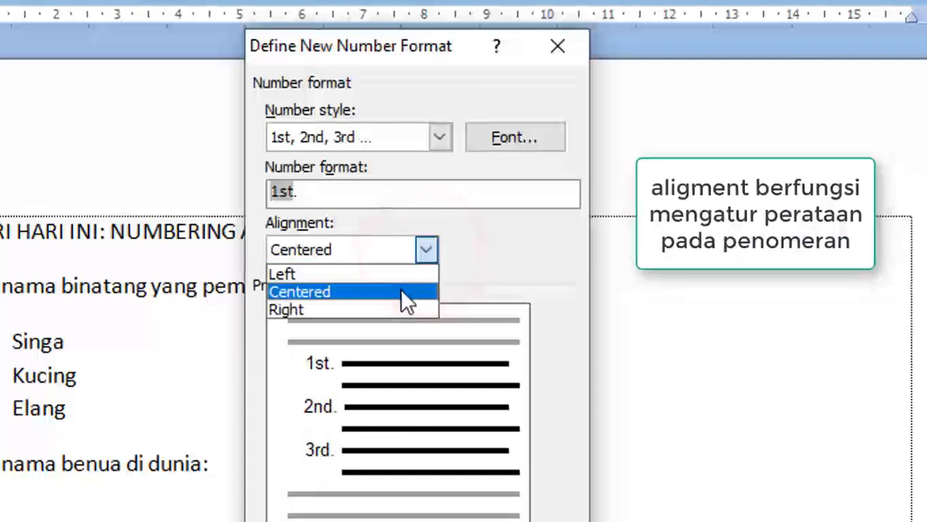
pyautogui.click(387, 305)
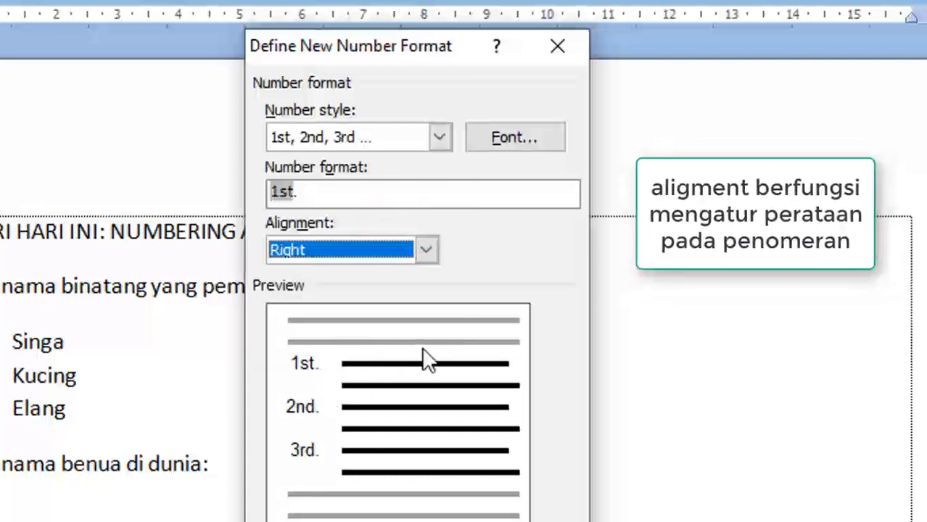
pyautogui.click(426, 251)
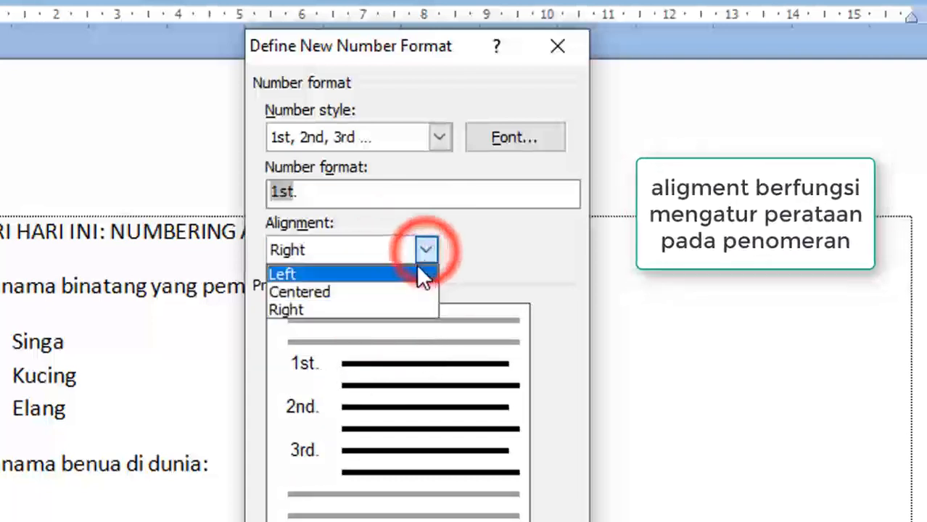
pyautogui.click(419, 274)
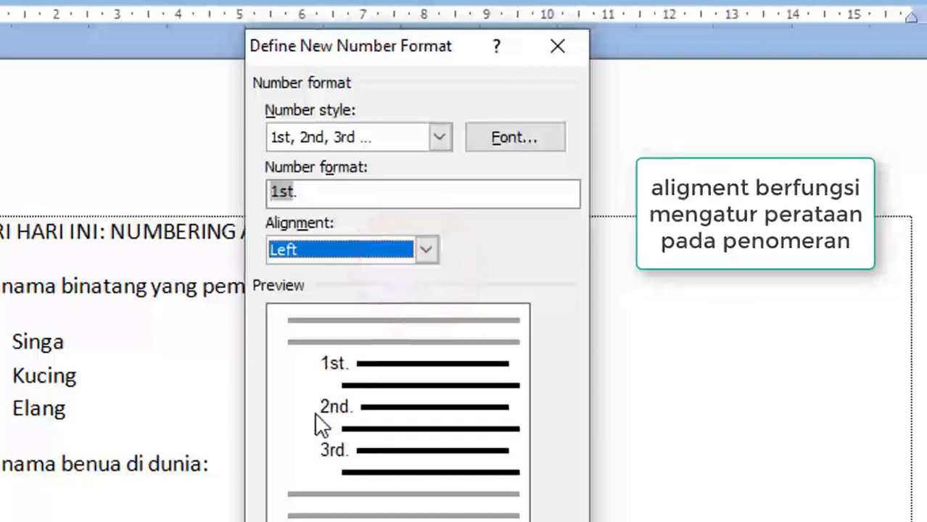
# Step: Set the number alignment to Centered and apply the new number format below the continents heading
pyautogui.click(368, 258)
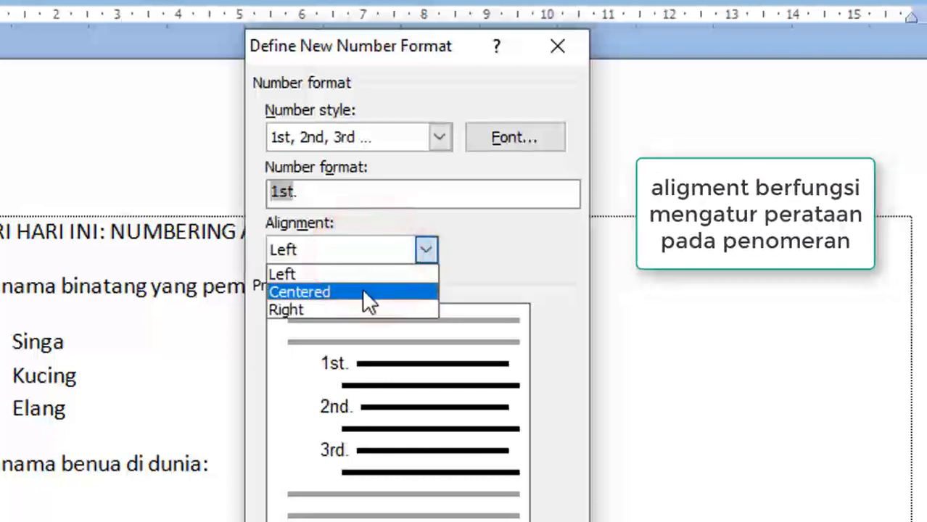
pyautogui.click(364, 292)
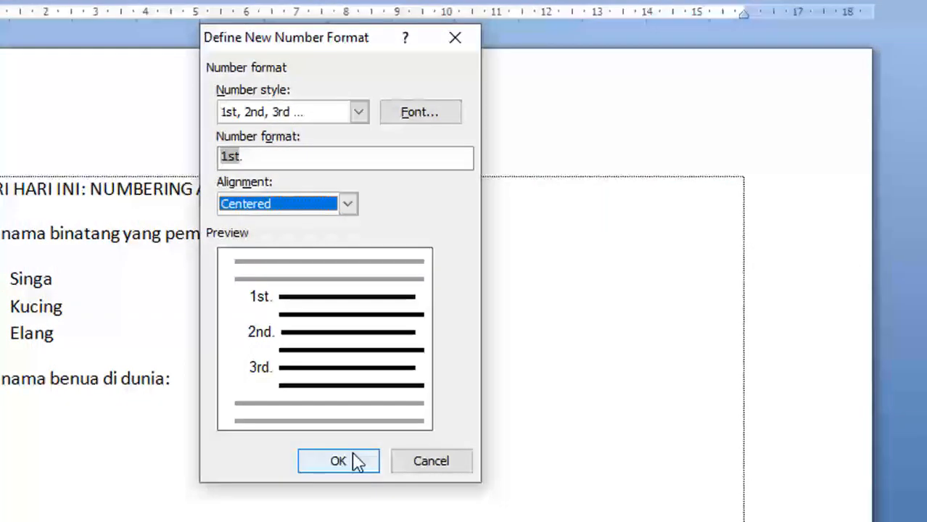
pyautogui.click(353, 460)
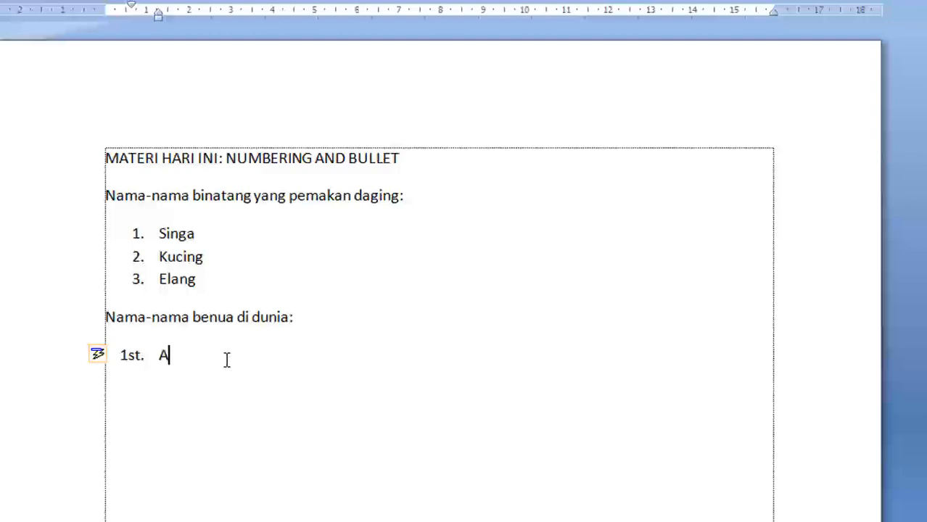
# Step: Write the continent list items Asia, Eropa, Afrika, Amerika and Australia, each as its own numbered item
pyautogui.press('Return')
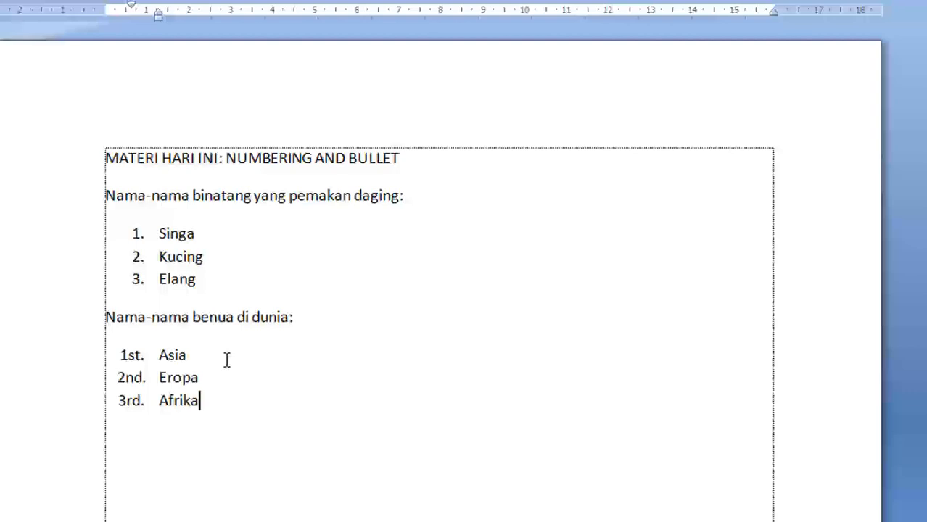
pyautogui.press('Return')
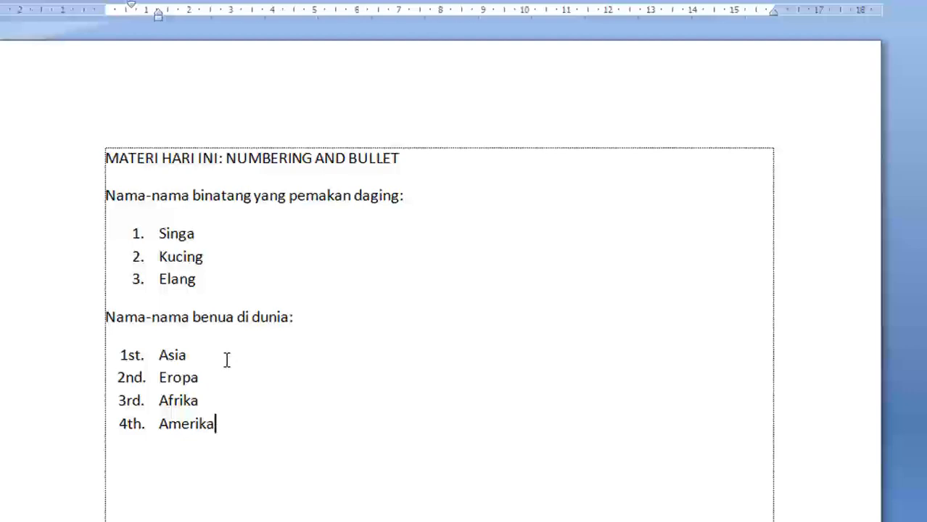
pyautogui.press('Return')
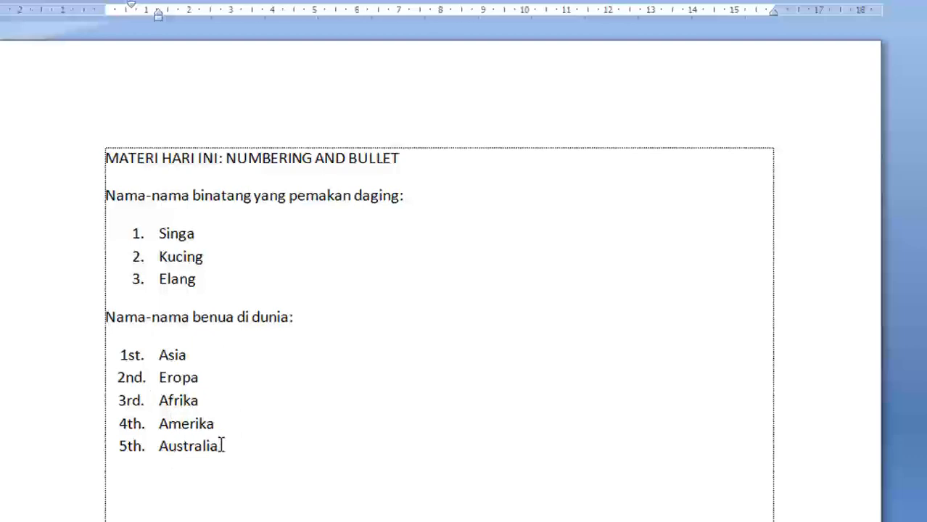
# Step: Select the five continent items from Asia to Australia and open the font settings for redefining their number format
pyautogui.moveTo(222, 446); pyautogui.dragTo(162, 352)
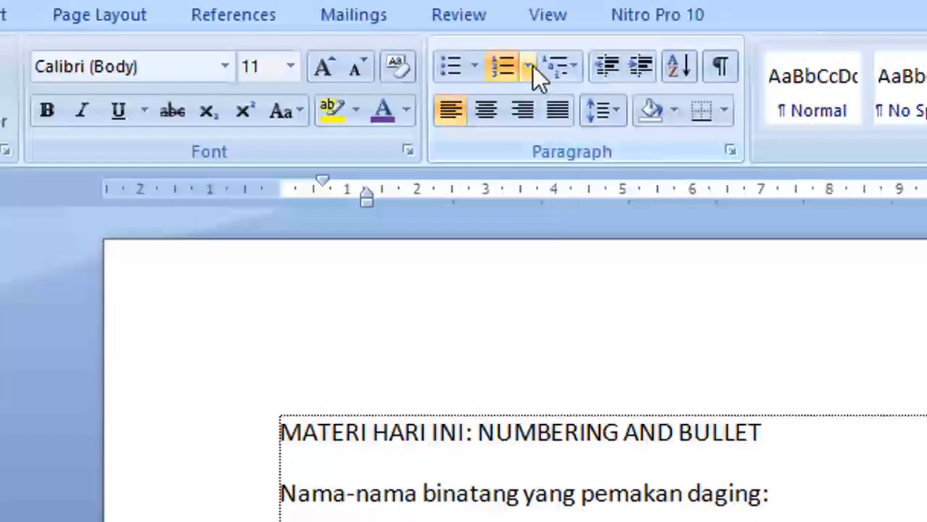
pyautogui.click(532, 66)
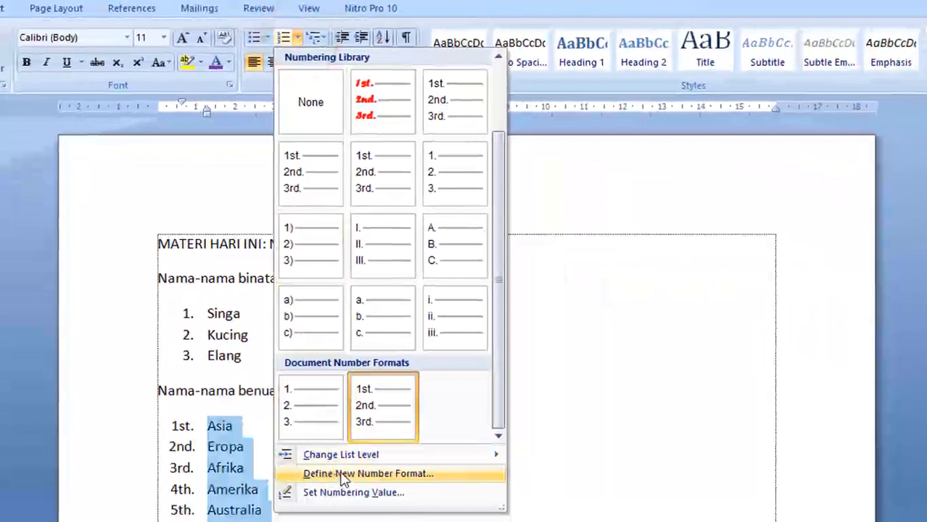
pyautogui.click(343, 475)
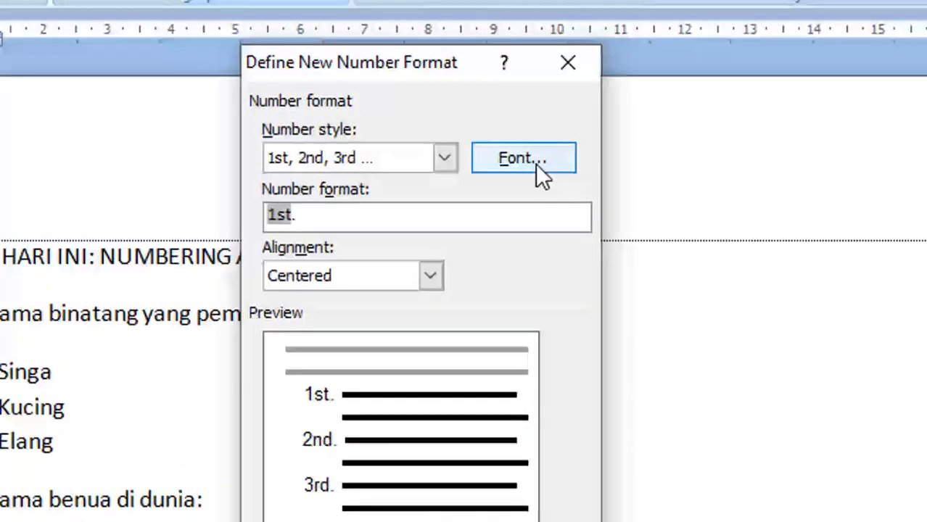
pyautogui.click(536, 166)
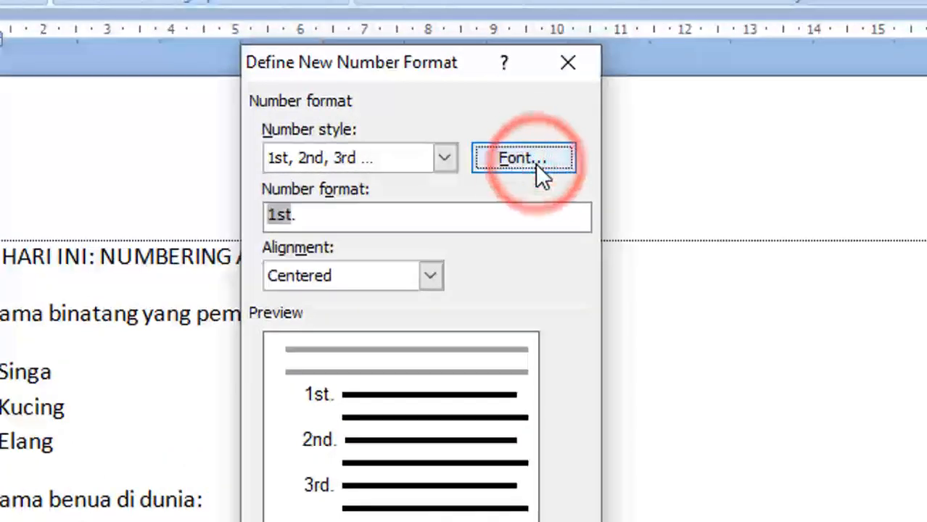
pyautogui.click(537, 161)
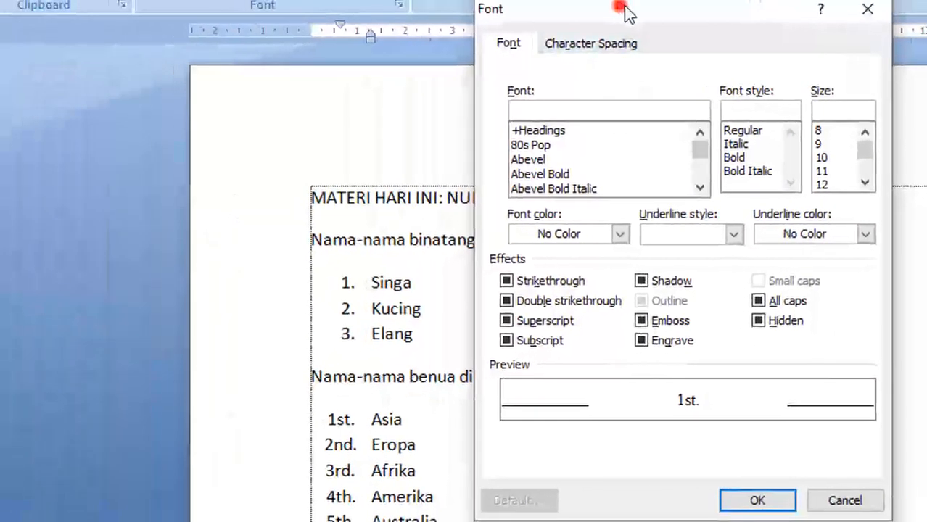
pyautogui.moveTo(625, 13); pyautogui.dragTo(725, 13)
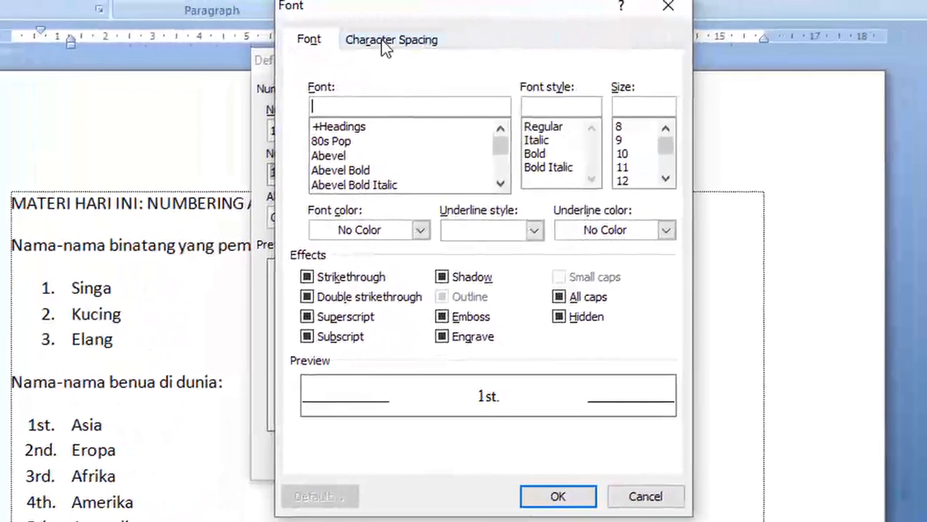
pyautogui.click(529, 37)
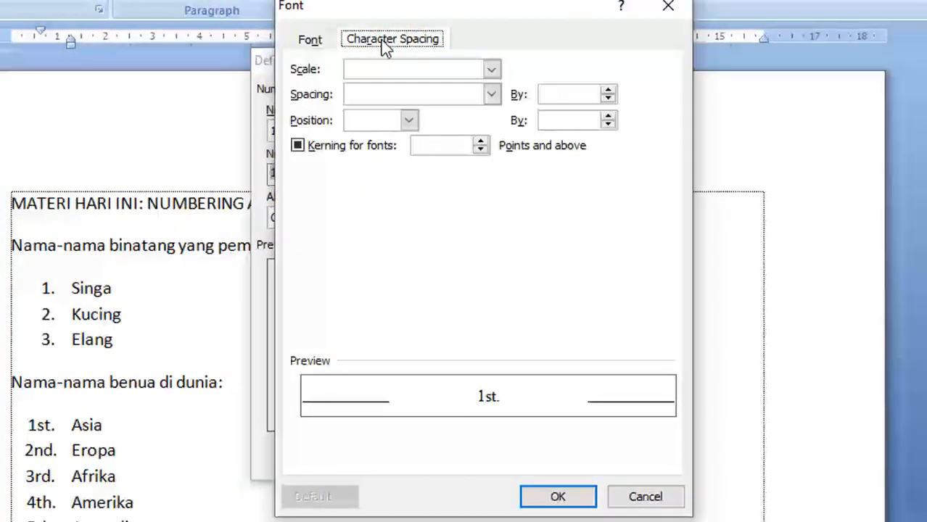
pyautogui.click(317, 42)
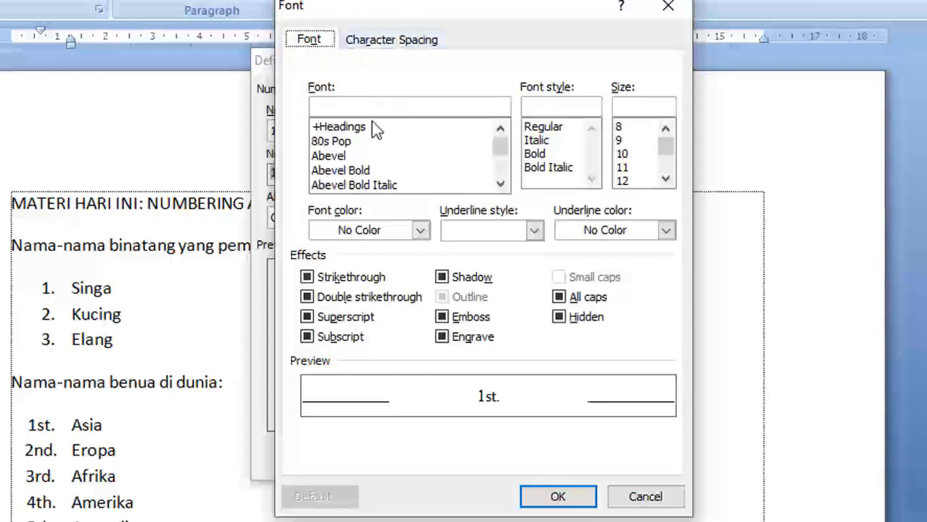
# Step: Set the font of the list numbers to Forte and accept the font settings
pyautogui.moveTo(498, 139); pyautogui.dragTo(500, 168)
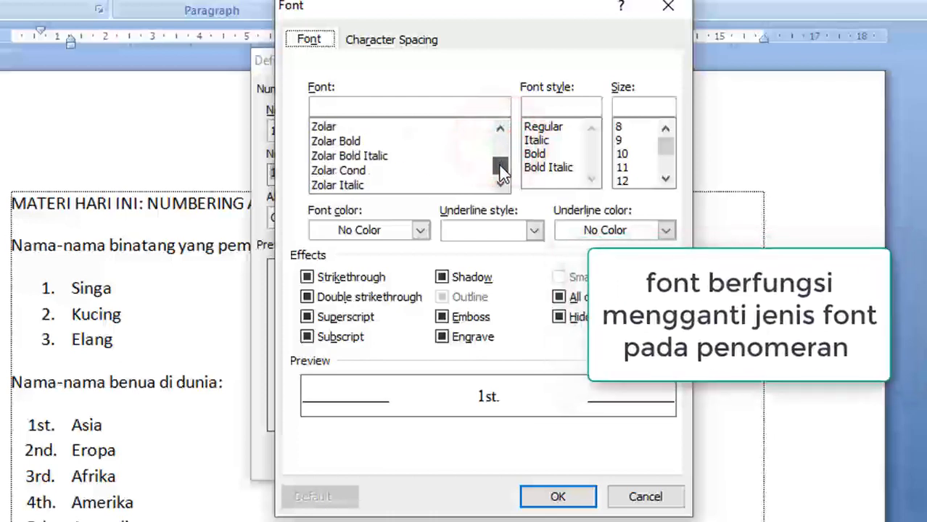
pyautogui.click(388, 103)
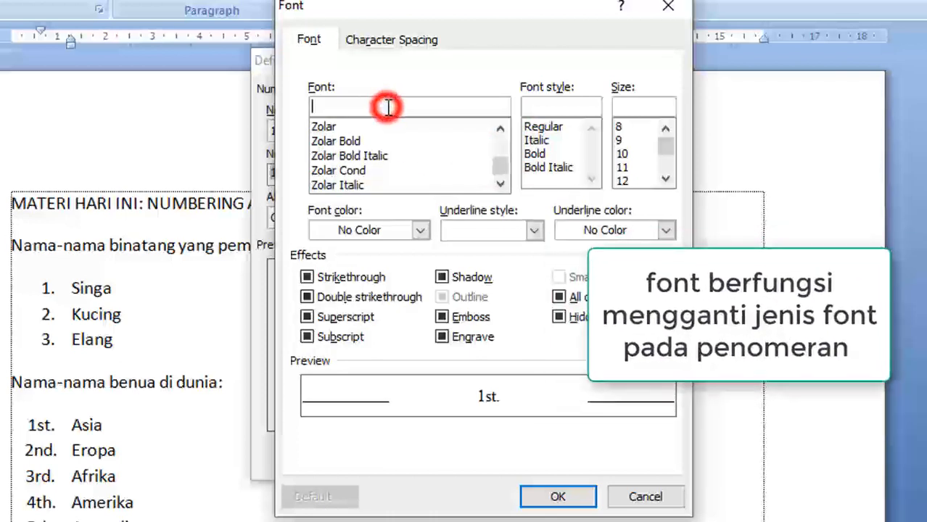
pyautogui.write('fo')
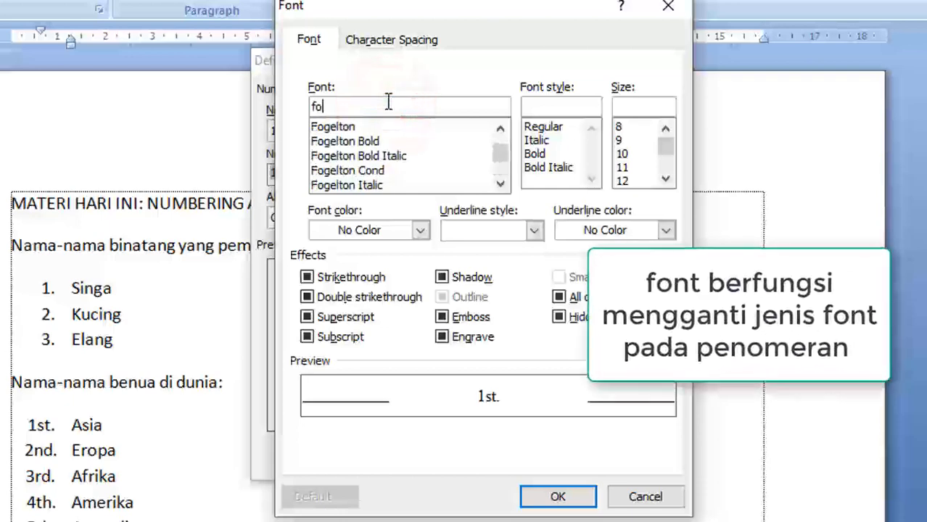
pyautogui.write('rt')
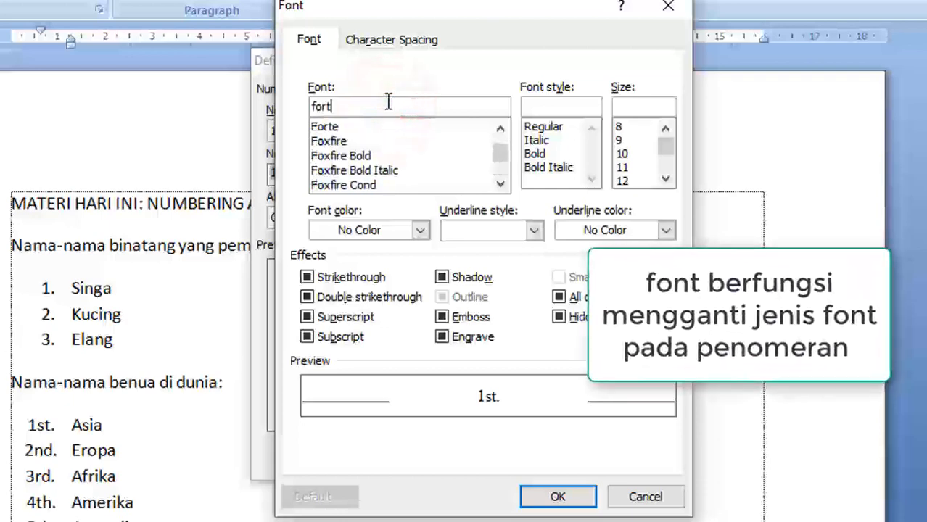
pyautogui.write('e')
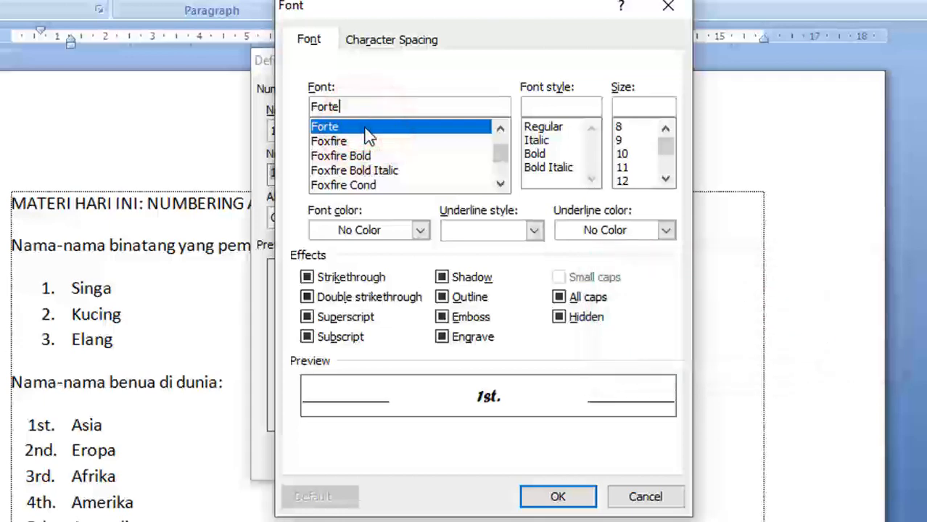
pyautogui.doubleClick(363, 126)
# Step: Reopen the font settings for the continent list's number format and set the font style to Bold
pyautogui.click(442, 132)
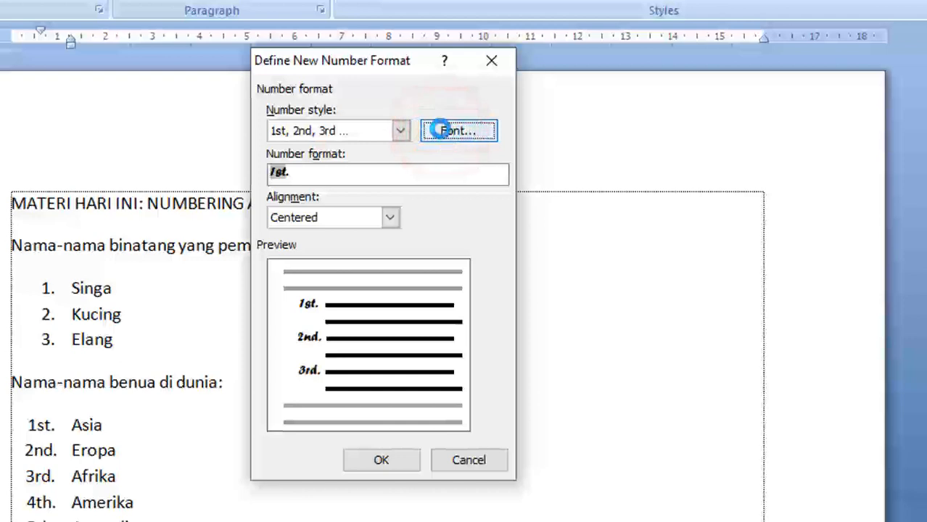
pyautogui.click(441, 130)
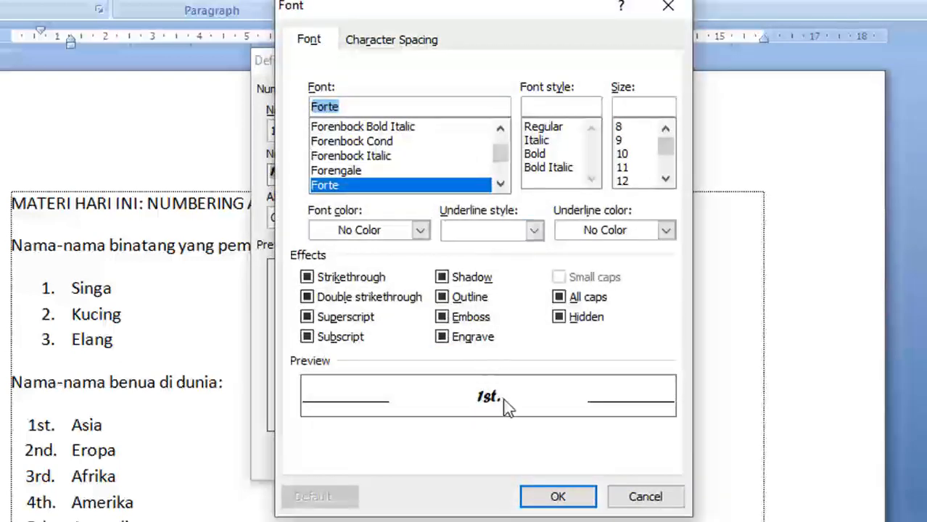
pyautogui.click(543, 142)
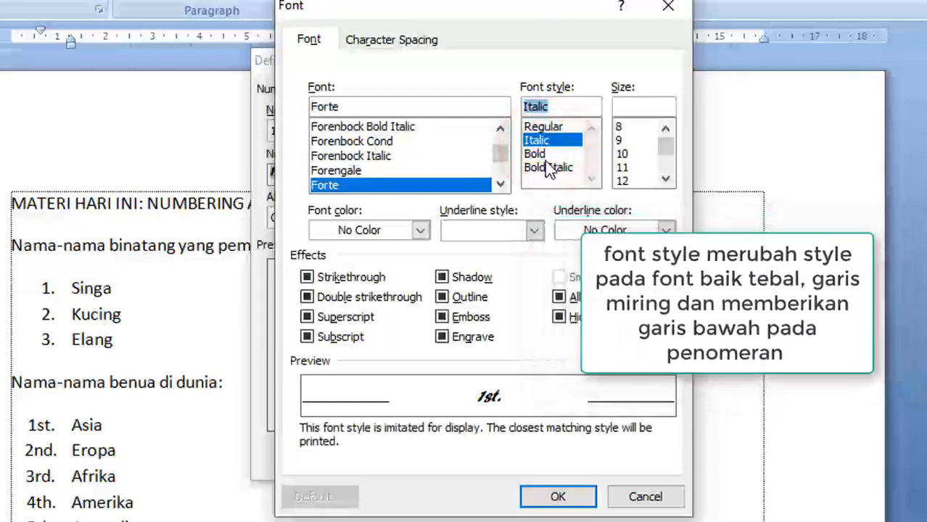
pyautogui.click(547, 168)
pyautogui.click(548, 155)
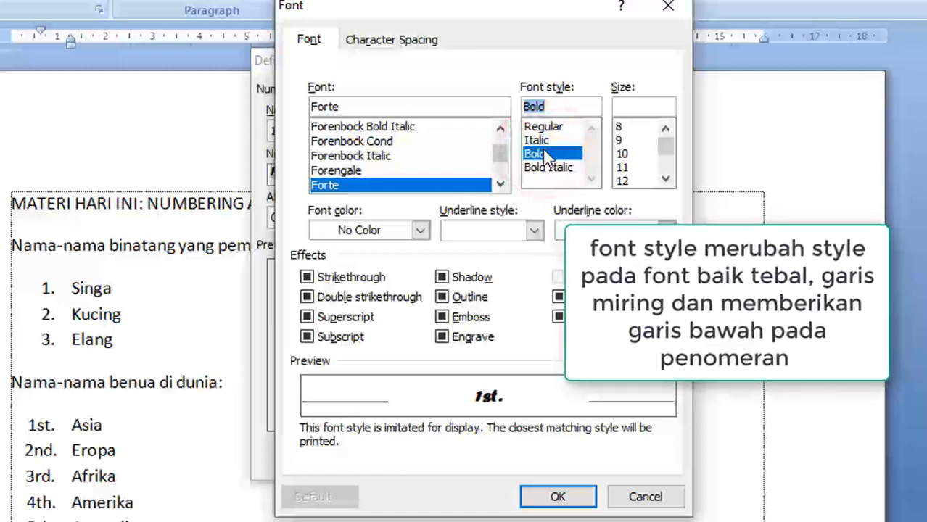
# Step: Set the font size of the continent list's numbers to 14
pyautogui.click(665, 178)
pyautogui.click(666, 178)
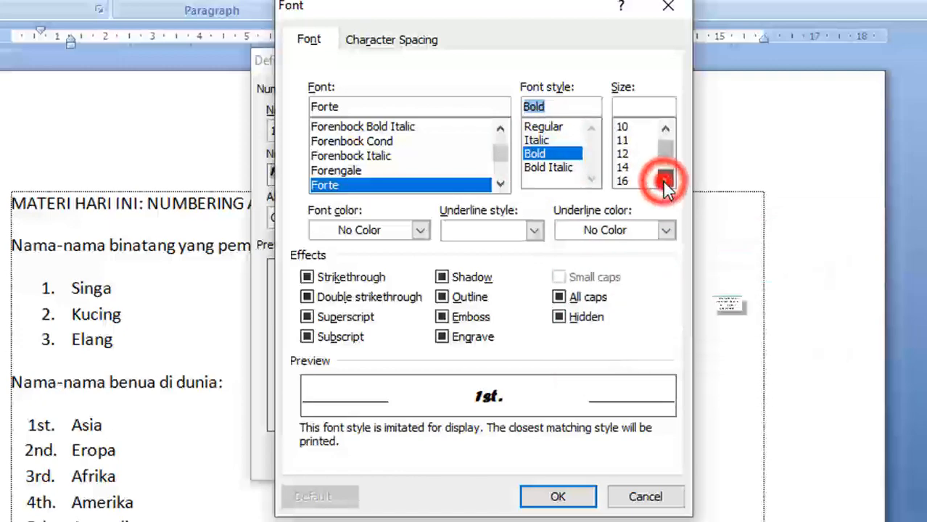
pyautogui.click(665, 178)
pyautogui.click(621, 153)
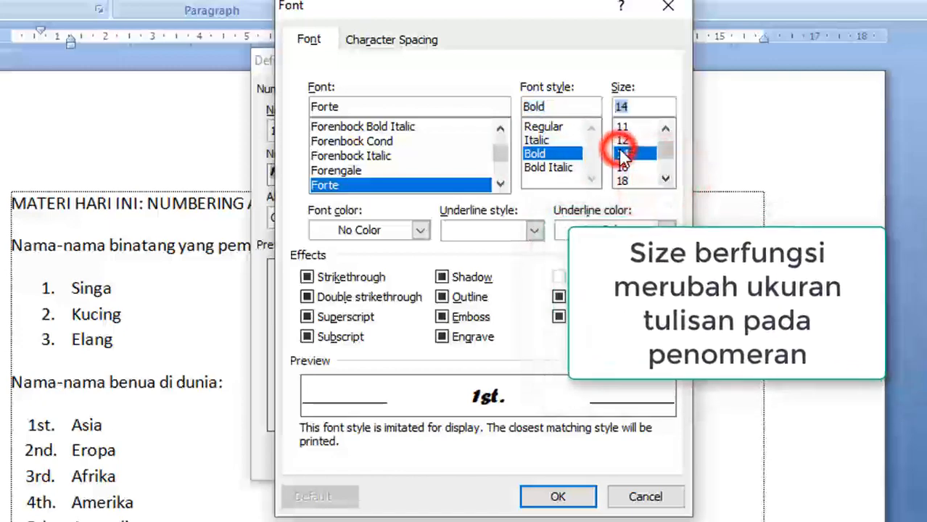
pyautogui.click(630, 166)
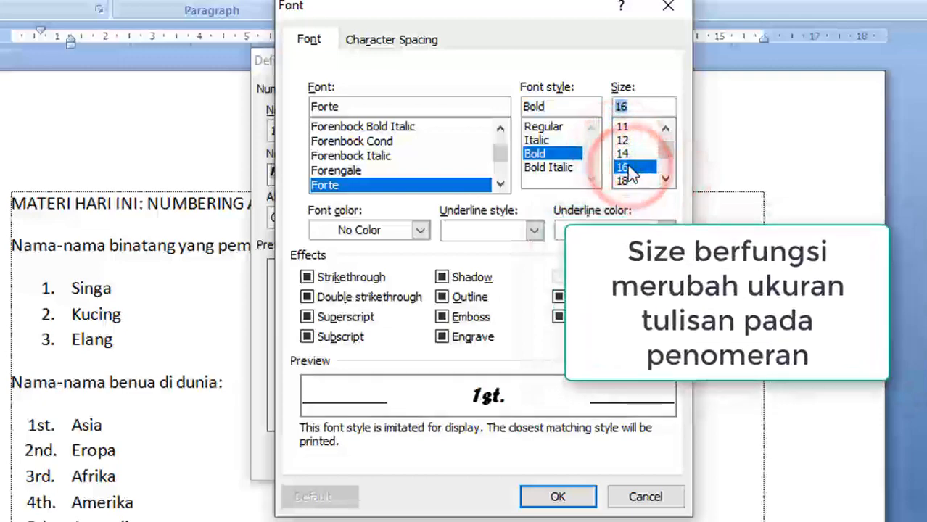
pyautogui.click(628, 164)
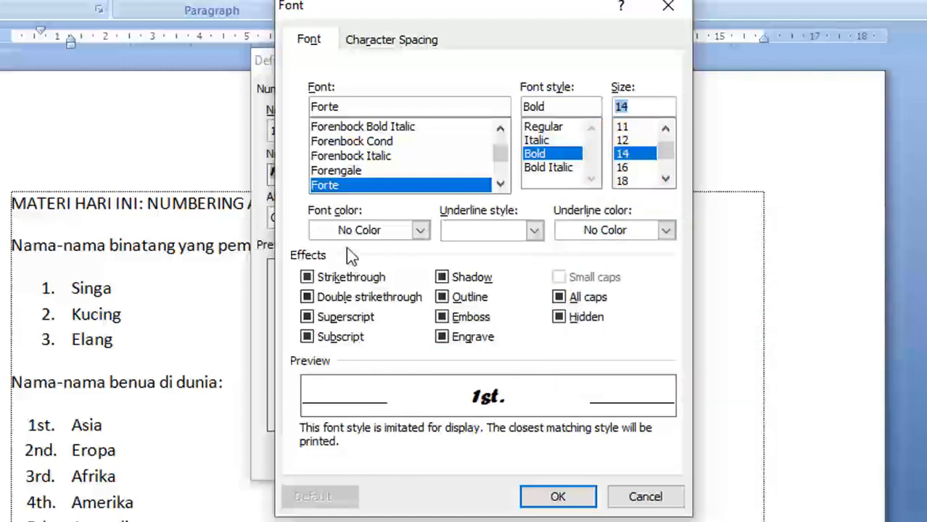
# Step: Color the list numbers red with a dotted purple underline and apply the number format to the five continents
pyautogui.click(389, 230)
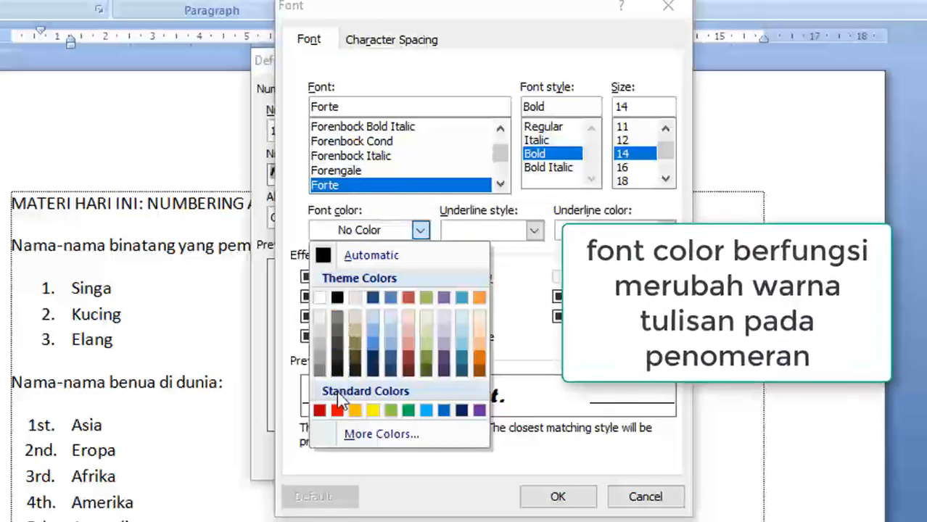
pyautogui.click(320, 410)
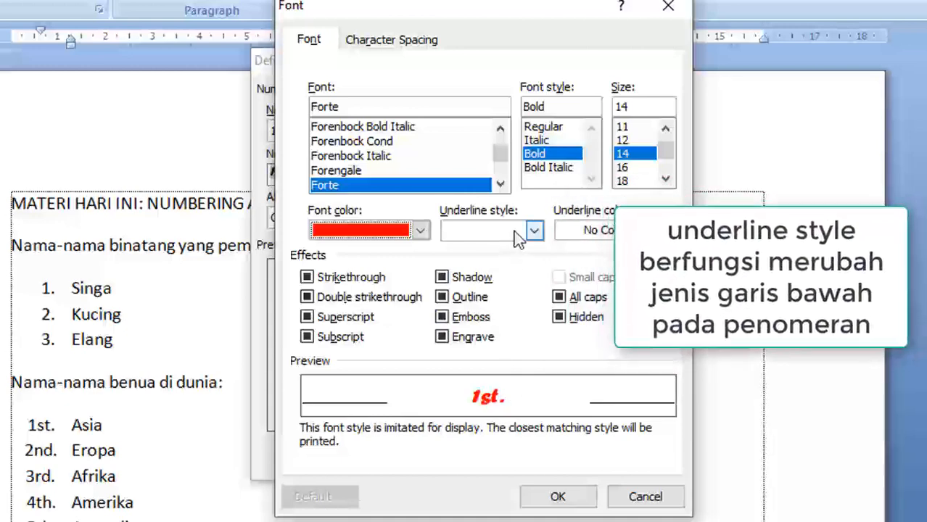
pyautogui.click(515, 232)
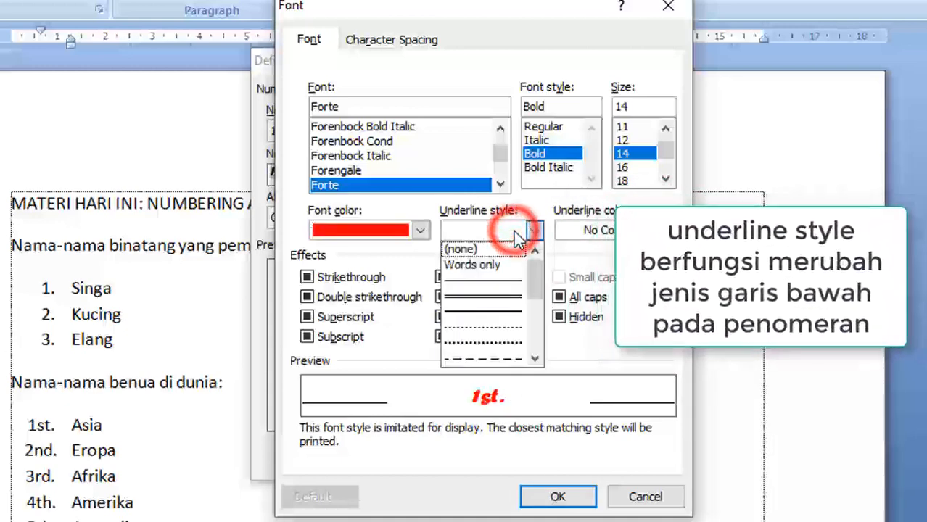
pyautogui.click(505, 343)
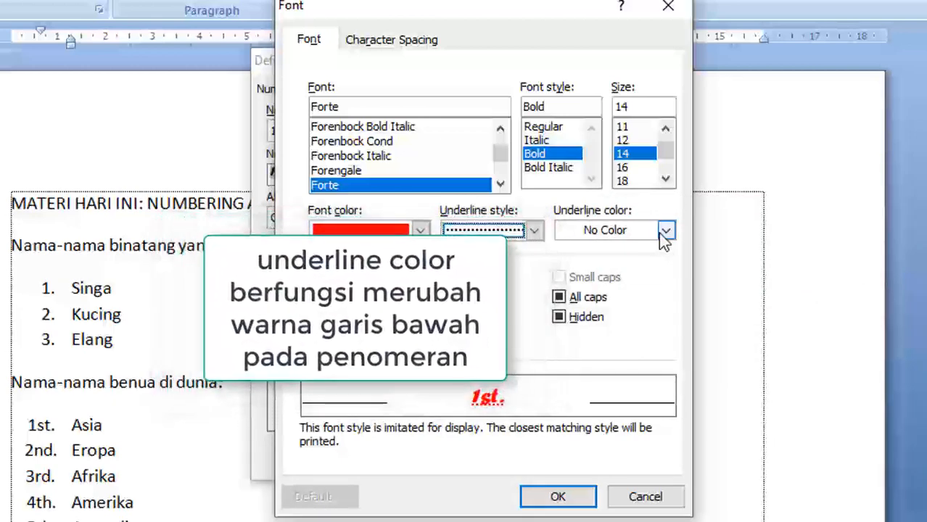
pyautogui.click(664, 231)
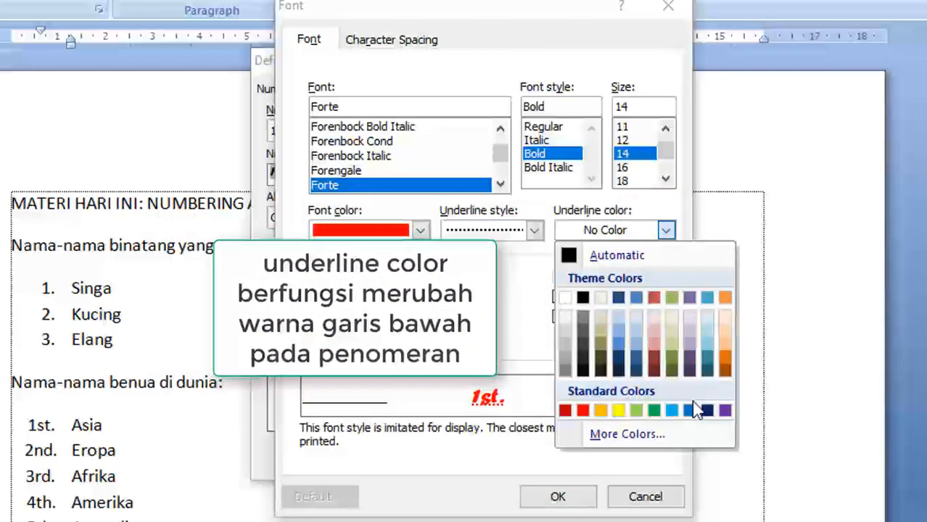
pyautogui.click(724, 410)
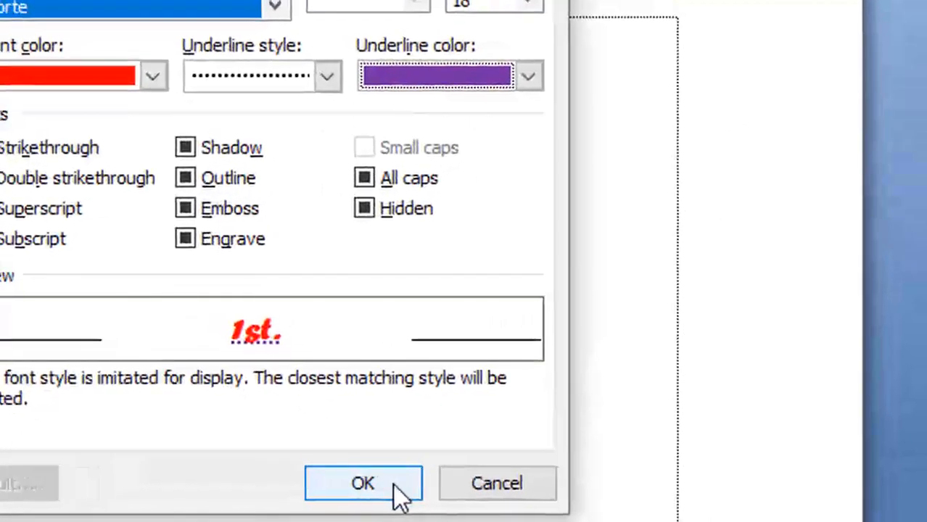
pyautogui.click(557, 496)
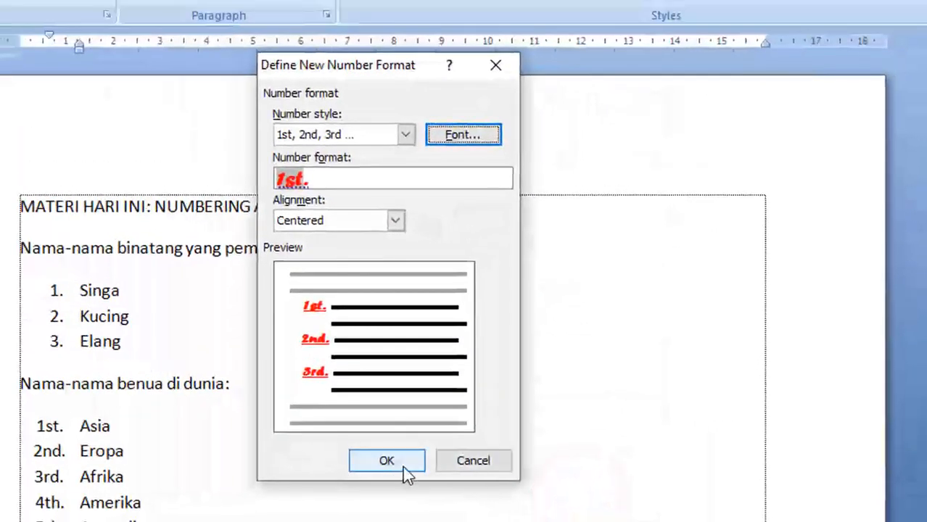
pyautogui.click(410, 465)
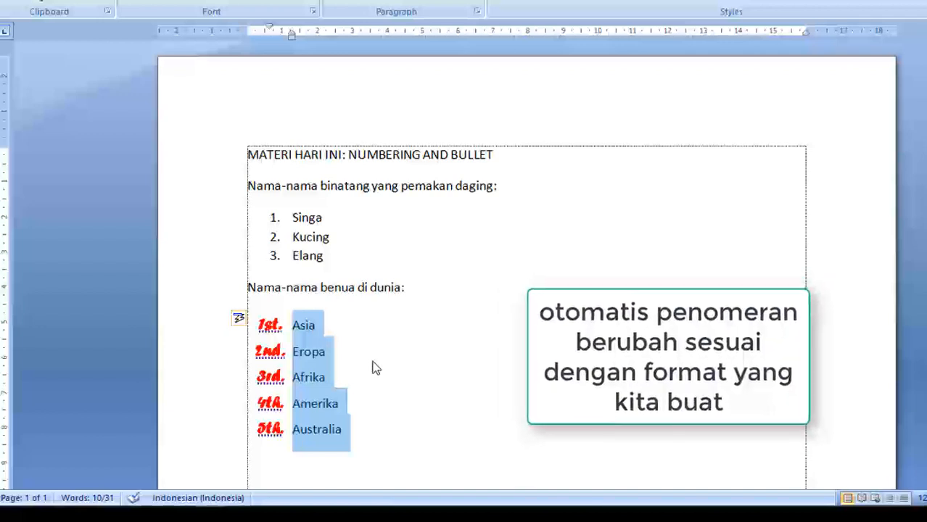
pyautogui.click(398, 418)
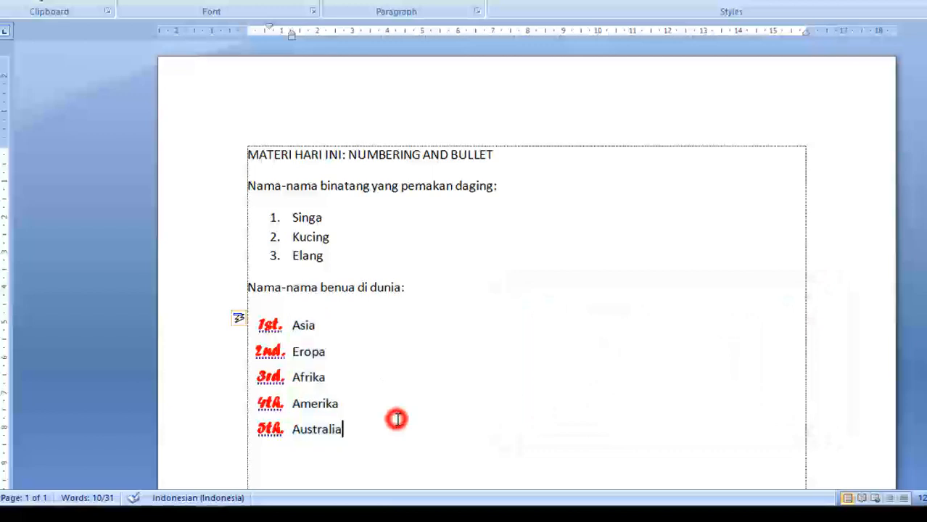
pyautogui.moveTo(353, 425); pyautogui.dragTo(276, 330)
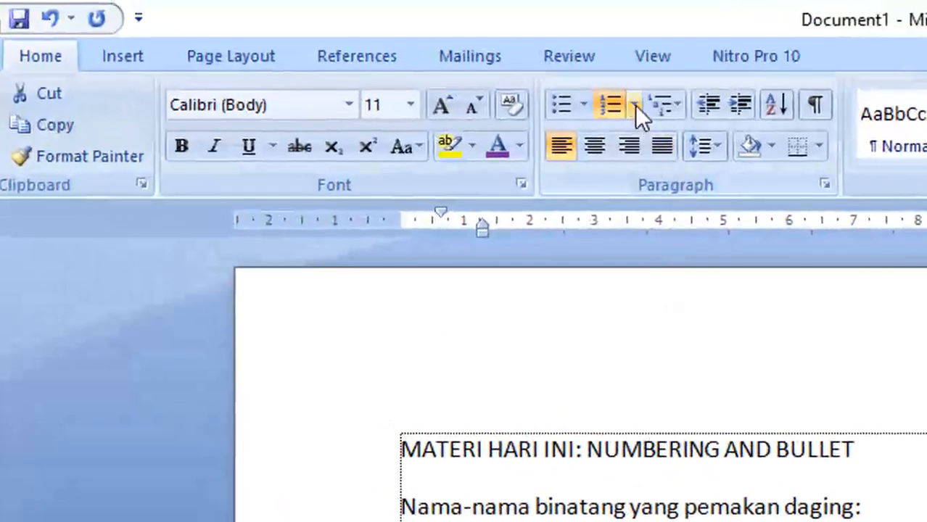
pyautogui.click(635, 105)
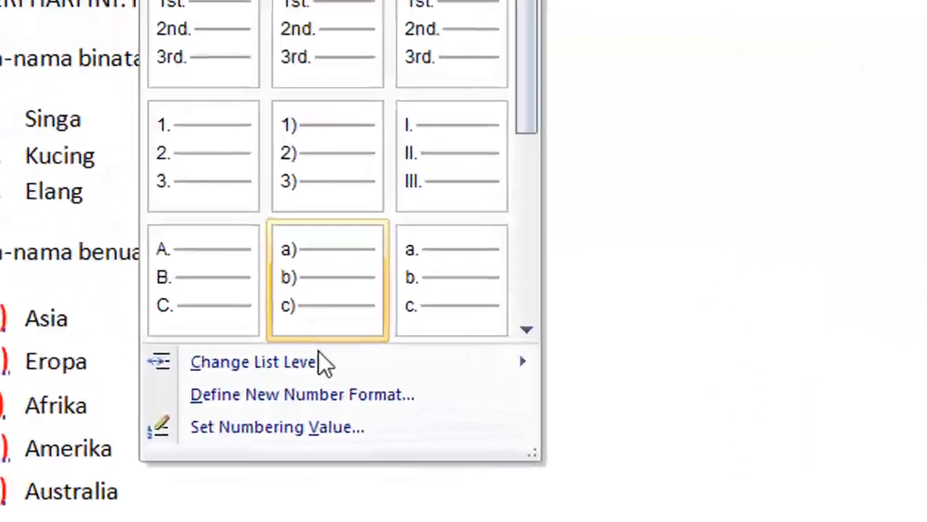
pyautogui.moveTo(454, 366)
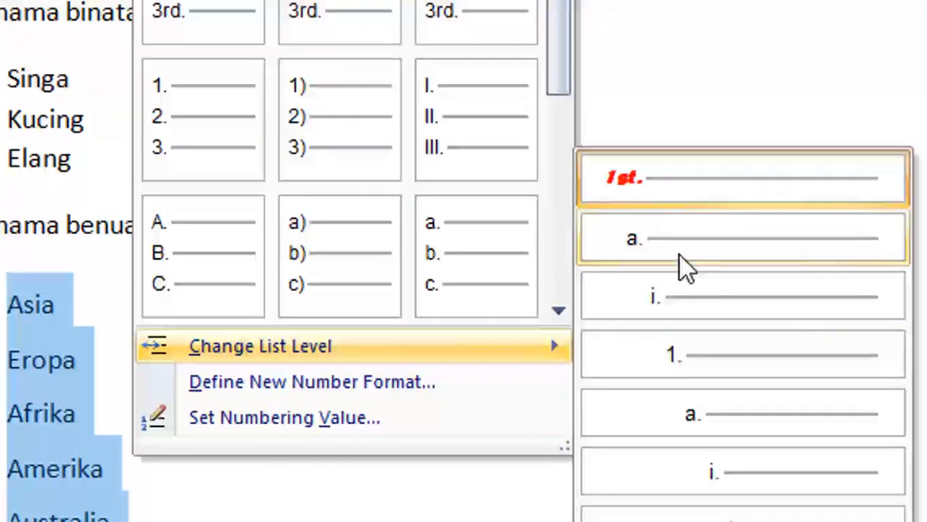
pyautogui.click(248, 505)
pyautogui.click(205, 517)
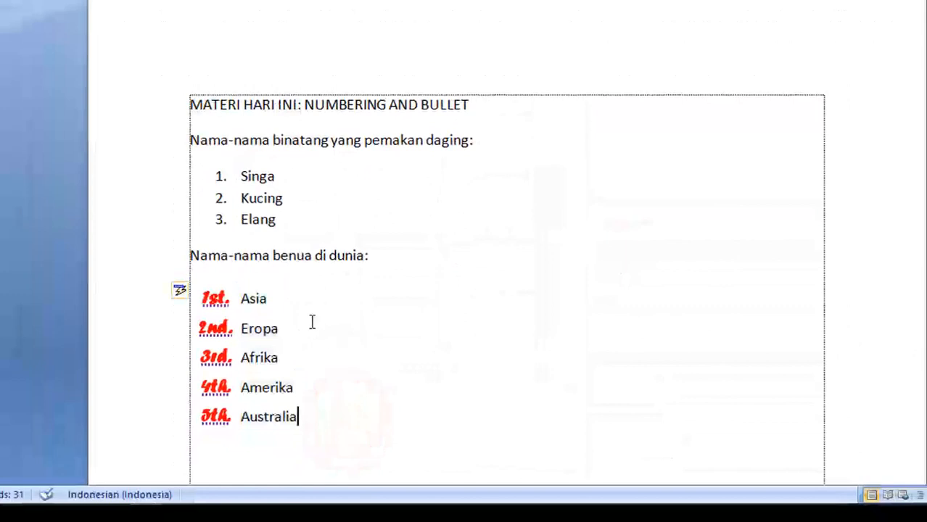
pyautogui.moveTo(304, 418); pyautogui.dragTo(234, 310)
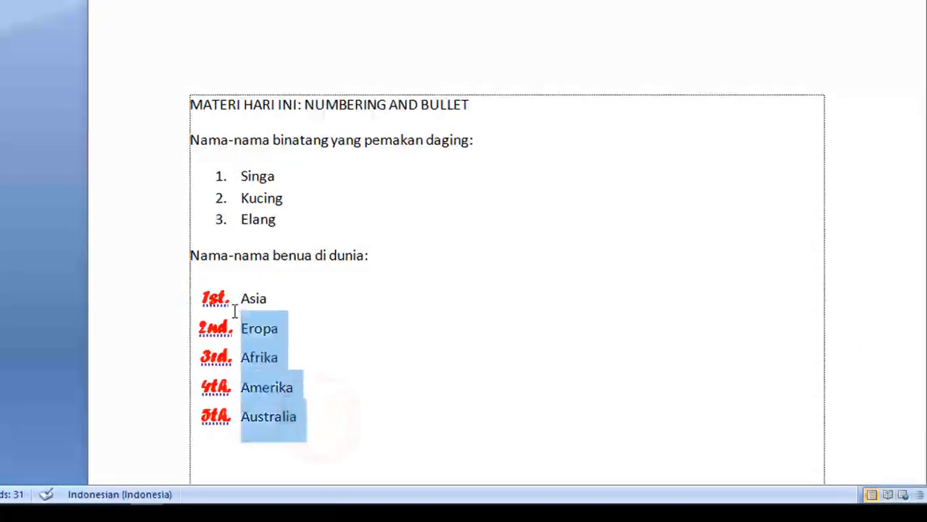
pyautogui.click(269, 328)
# Step: Insert Indonesia and china as two new numbered items directly below Asia
pyautogui.click(285, 305)
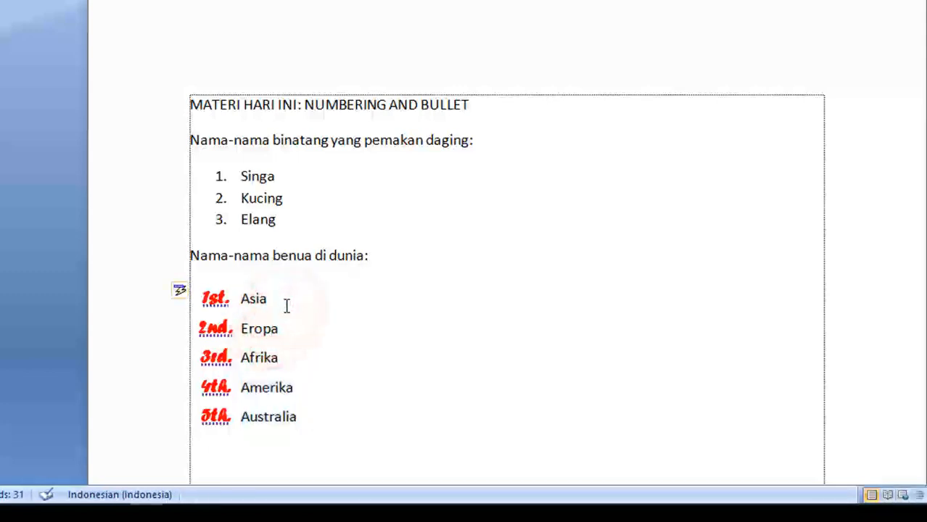
pyautogui.press('Return')
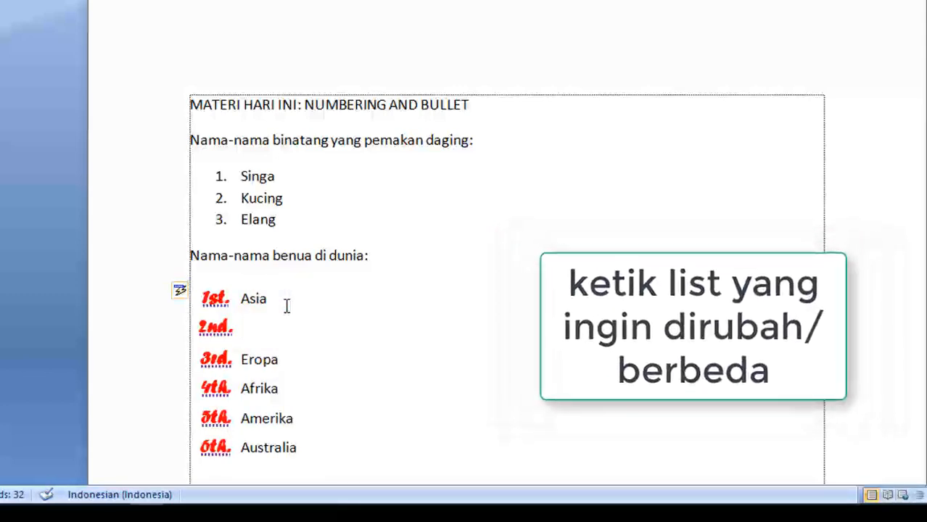
pyautogui.write('indonesi')
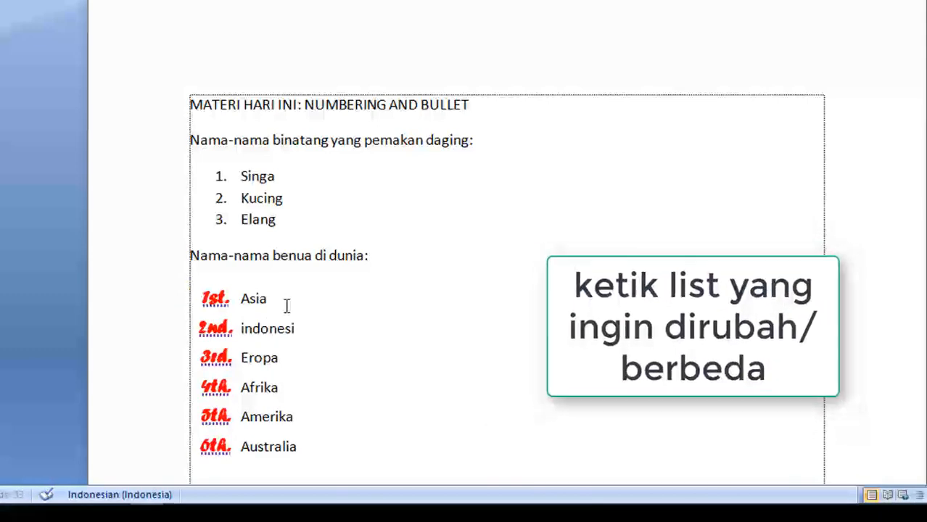
pyautogui.write('a')
pyautogui.press('Return')
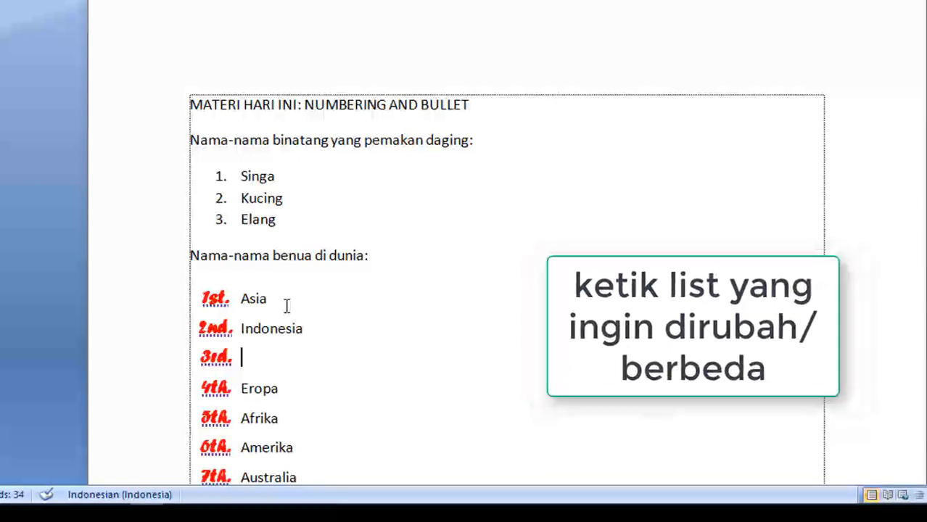
pyautogui.write('c')
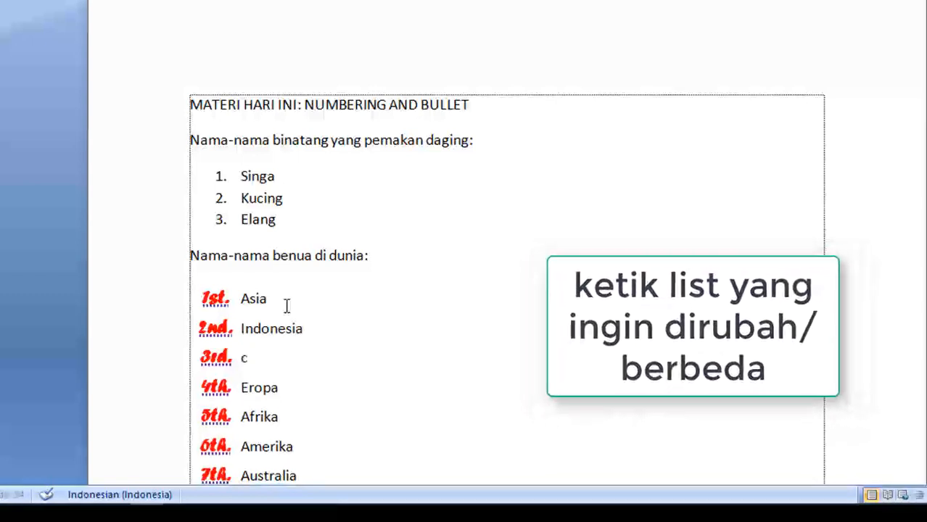
pyautogui.write('hina')
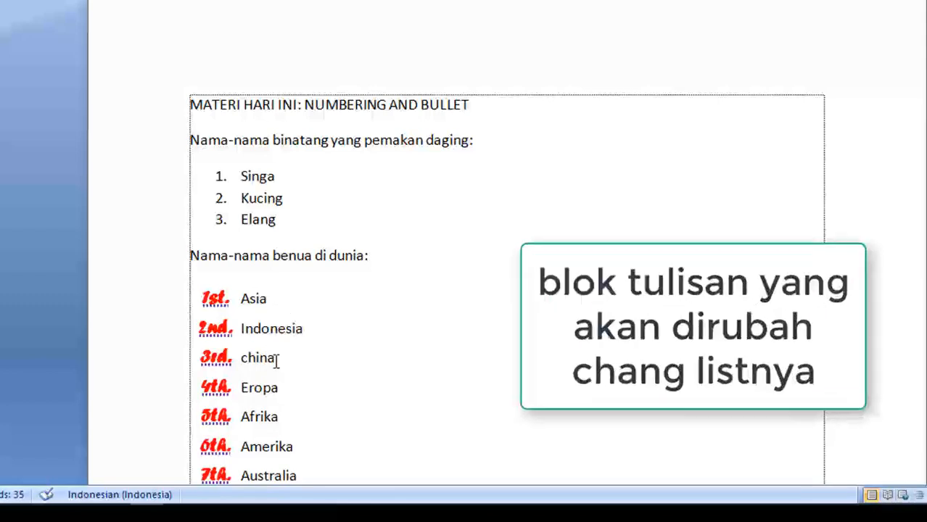
# Step: Change the list level of the Indonesia and china items to the second level, numbered a., b
pyautogui.moveTo(277, 356); pyautogui.dragTo(250, 333)
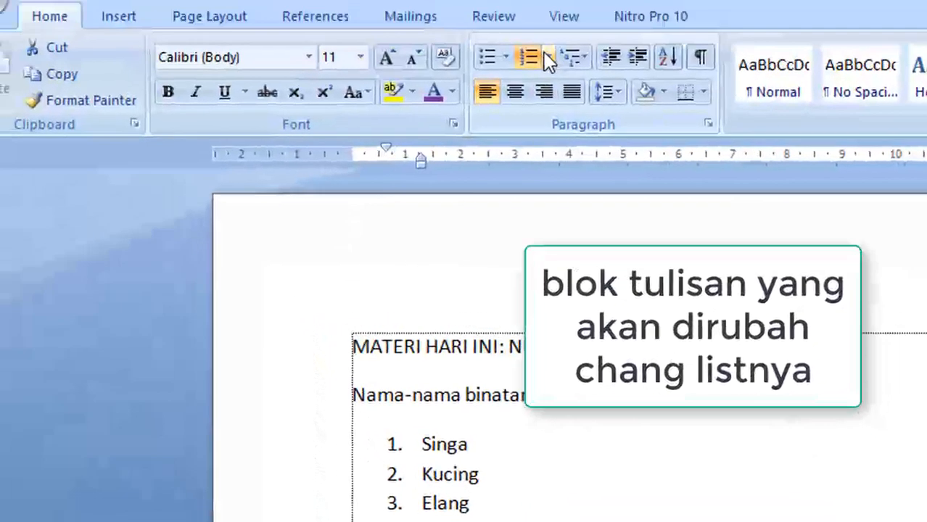
pyautogui.click(549, 58)
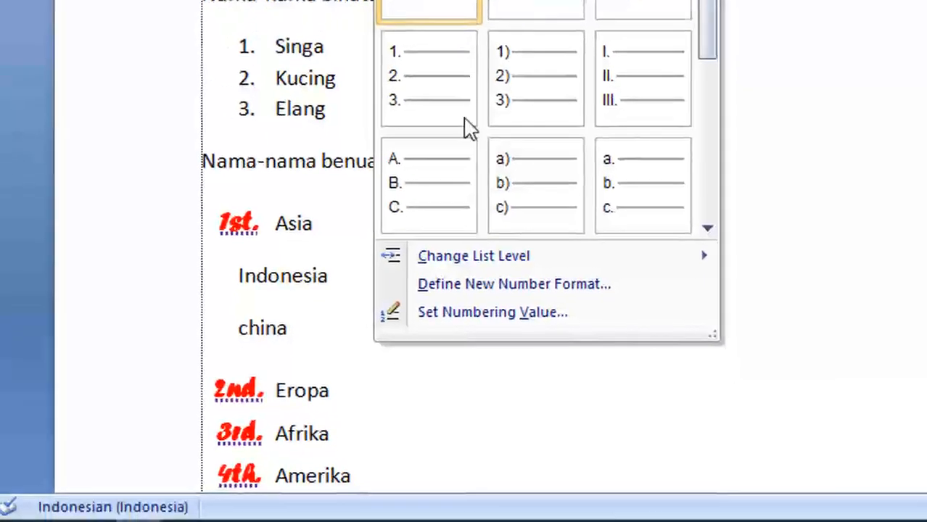
pyautogui.moveTo(751, 484)
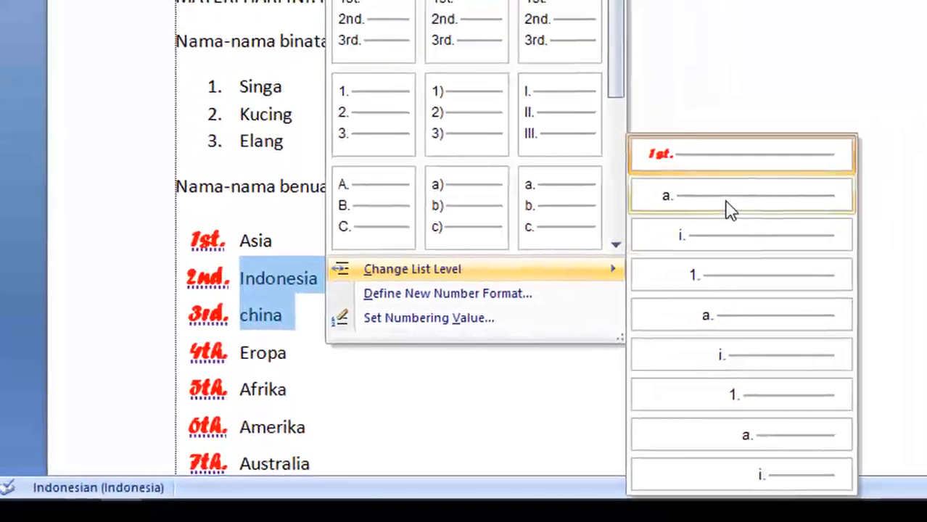
pyautogui.click(730, 209)
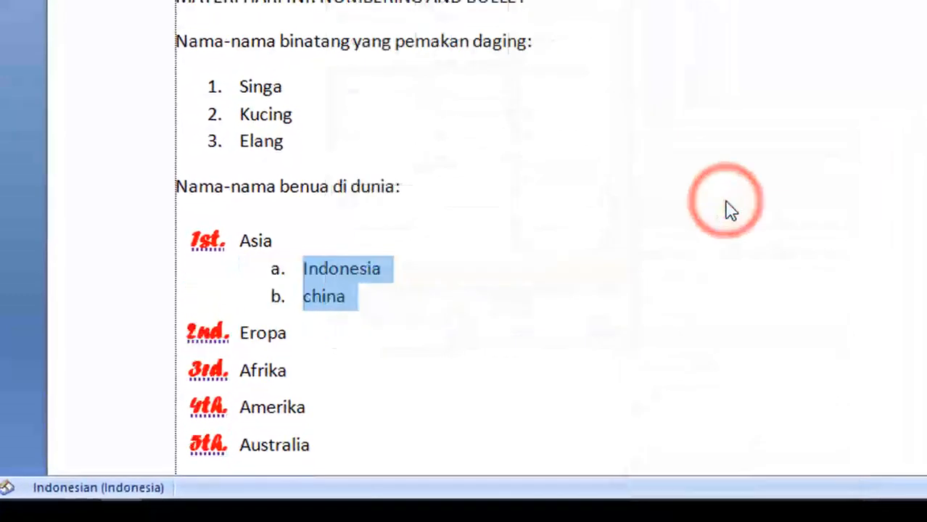
# Step: Insert inggris as a new numbered item directly below Eropa
pyautogui.click(400, 343)
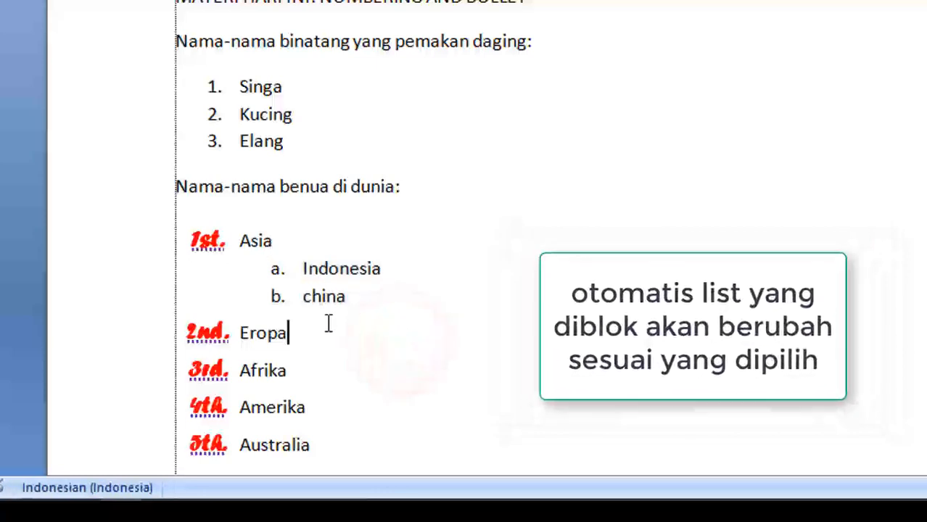
pyautogui.press('Return')
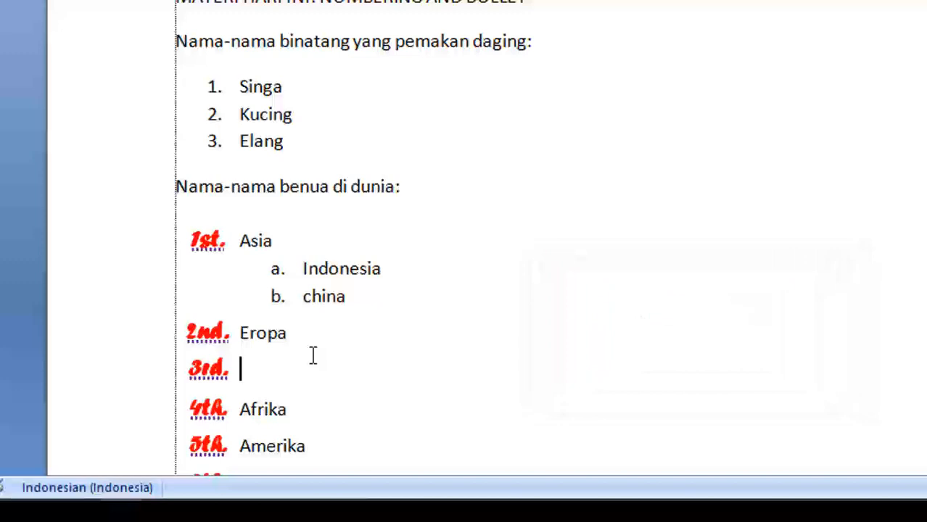
pyautogui.write('inggris')
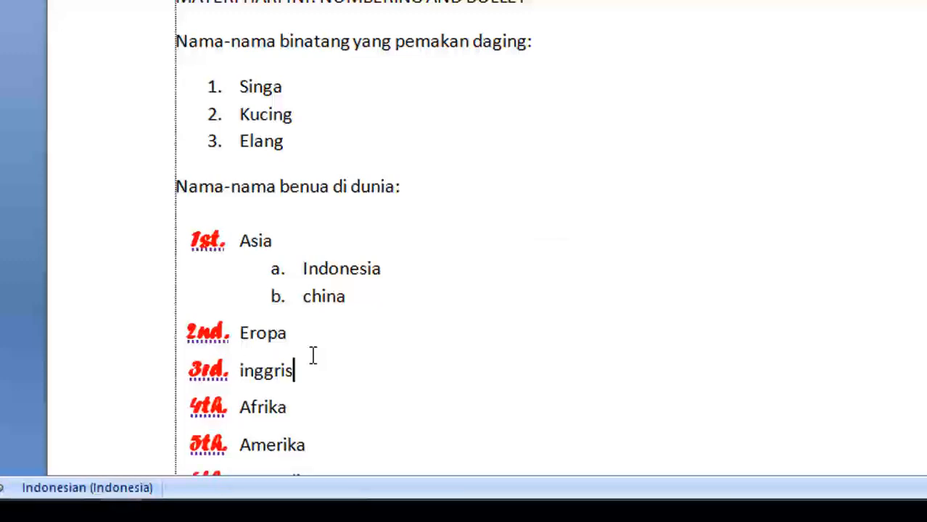
# Step: Insert italia as a new numbered item directly below Inggris
pyautogui.press('Return')
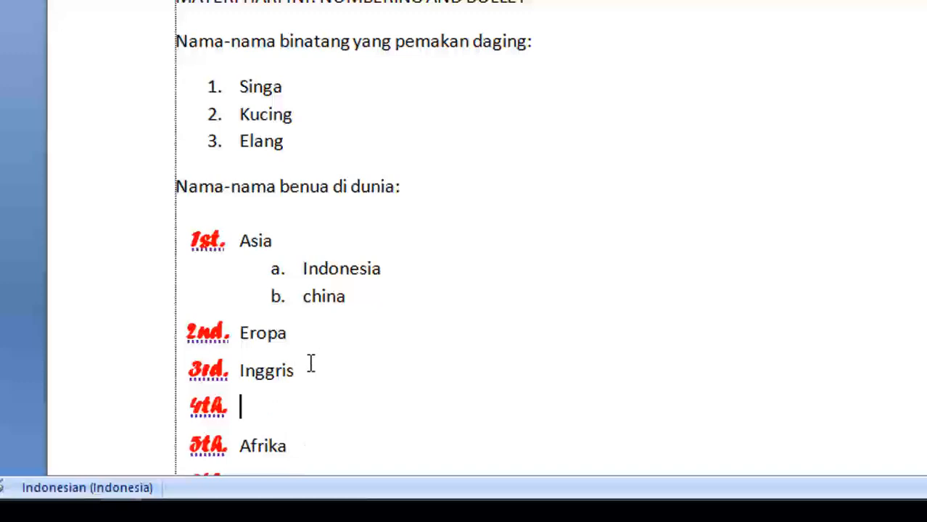
pyautogui.scroll(-3, 311, 364)
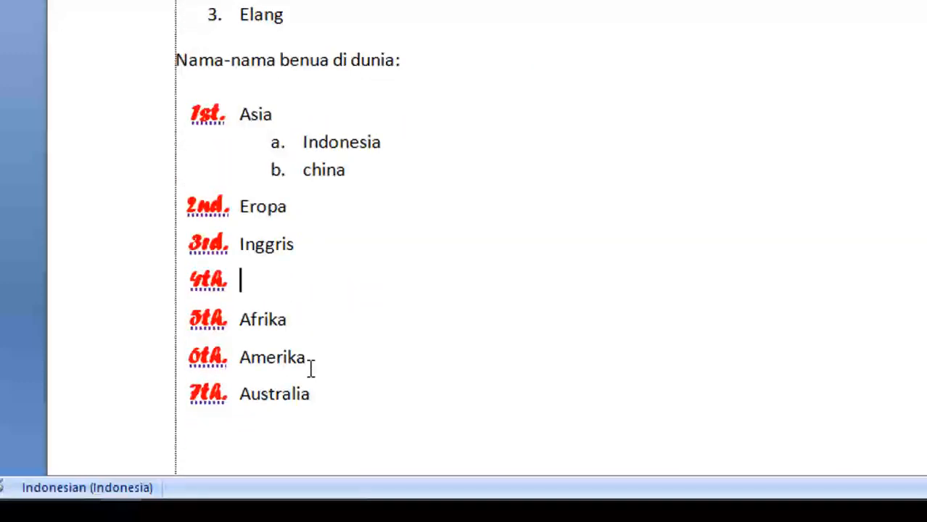
pyautogui.write('italia')
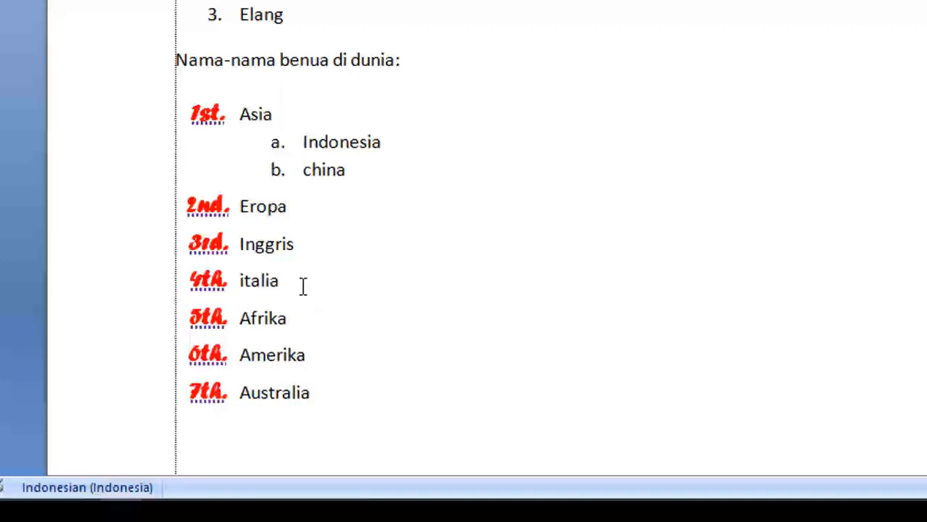
# Step: Change the list level of the Inggris and italia items to the second level, numbered a., b
pyautogui.moveTo(300, 283); pyautogui.dragTo(267, 250)
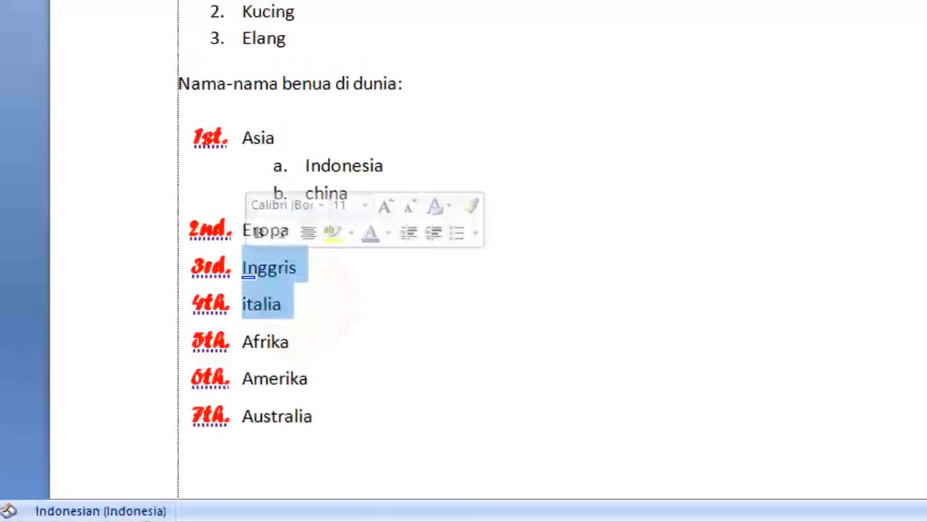
pyautogui.click(383, 24)
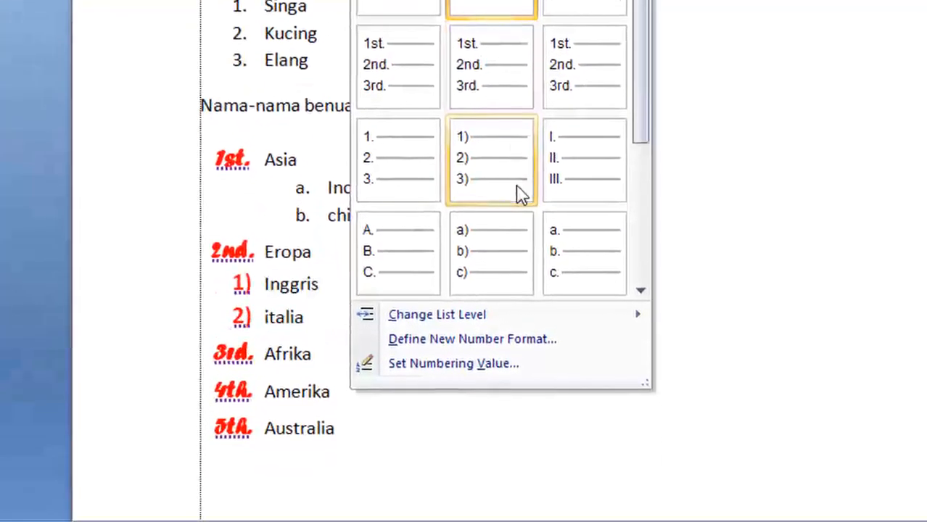
pyautogui.click(508, 315)
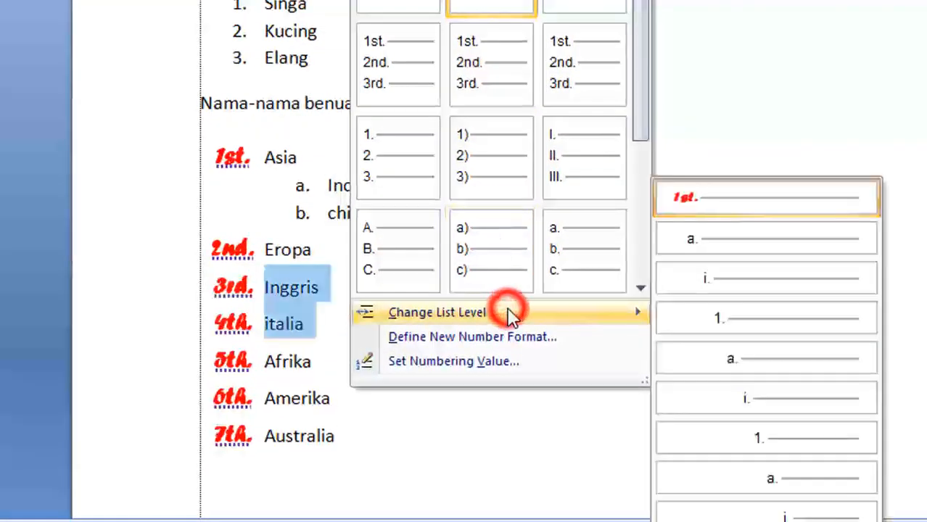
pyautogui.click(754, 258)
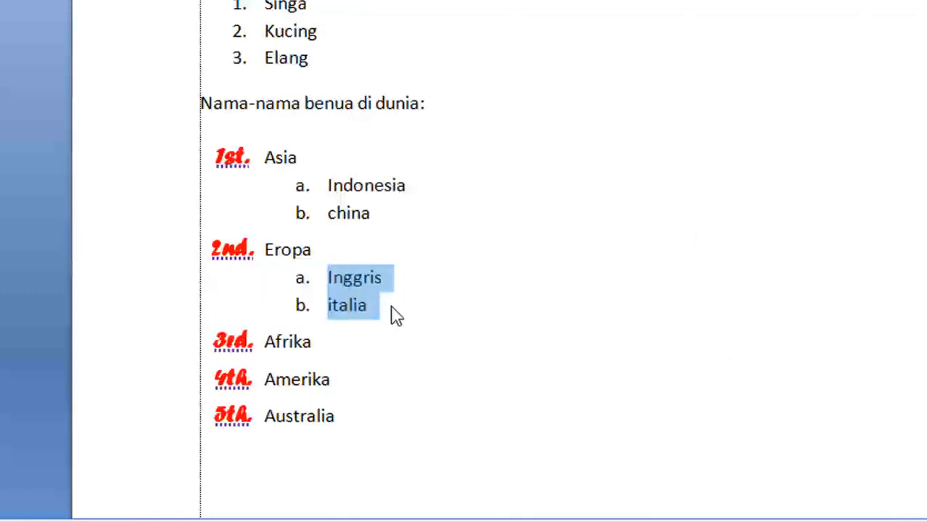
# Step: Insert Nigeria and kongo as two new numbered items directly below Afrika
pyautogui.click(340, 354)
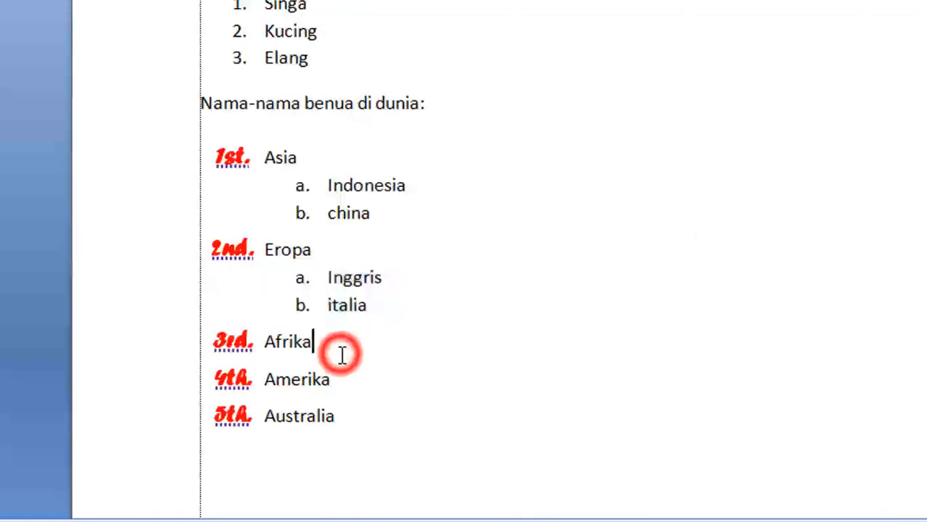
pyautogui.press('Return')
pyautogui.write('nigeria')
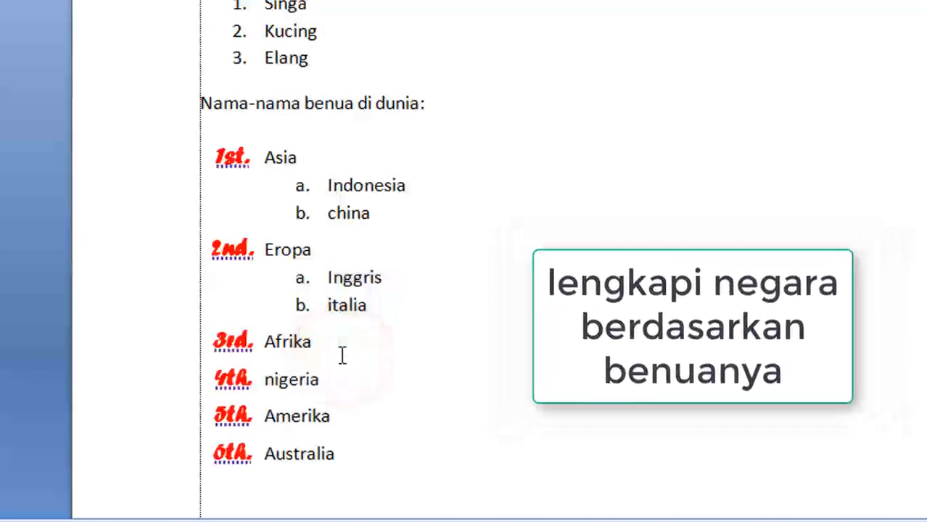
pyautogui.press('Return')
pyautogui.scroll(-3, 336, 357)
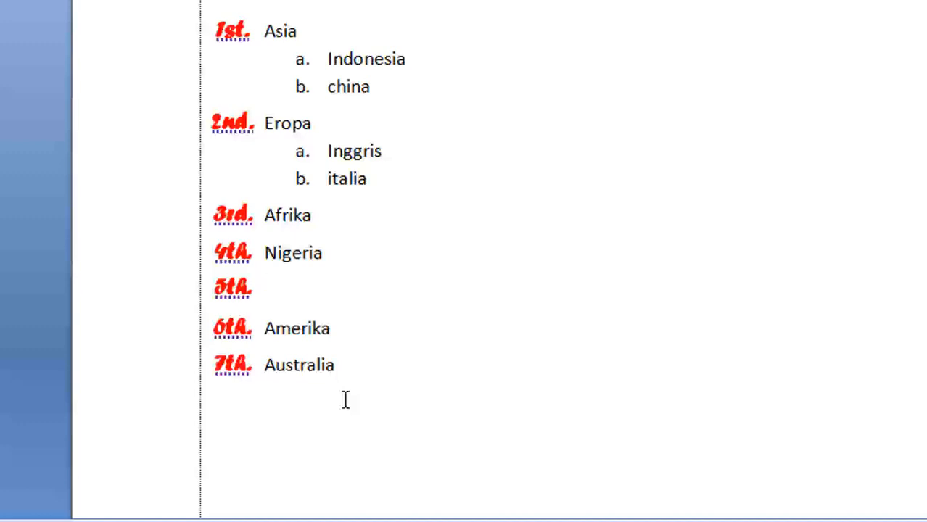
pyautogui.write('kongo')
# Step: Change the list level of the Nigeria and kongo items to the second level, numbered a., b
pyautogui.moveTo(323, 292); pyautogui.dragTo(263, 250)
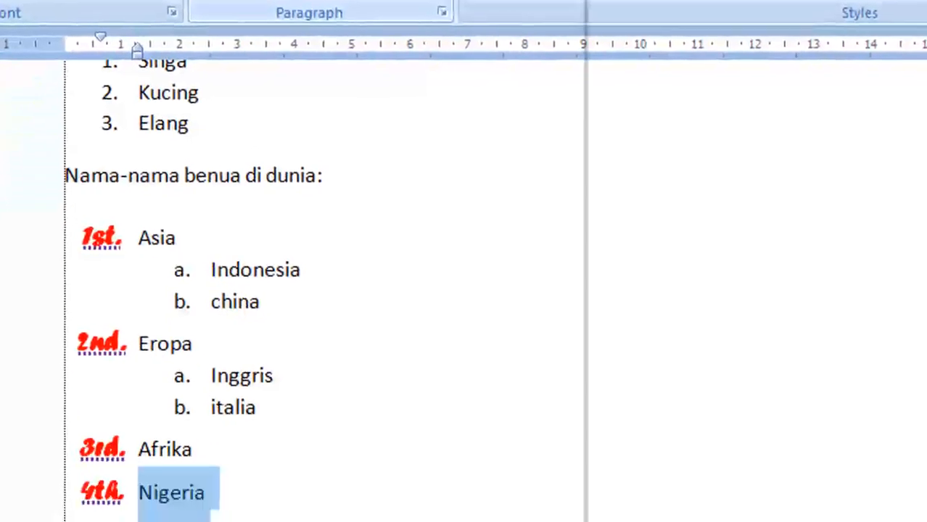
pyautogui.click(293, 68)
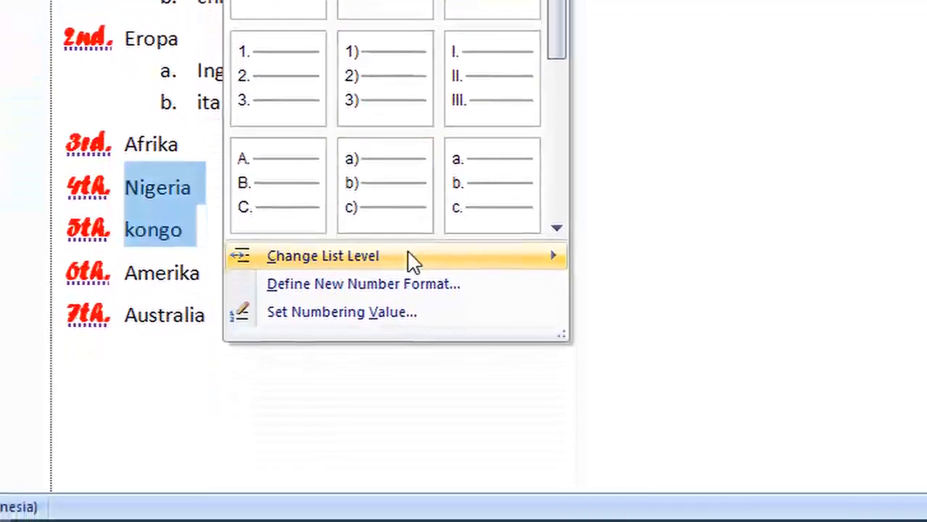
pyautogui.moveTo(418, 334)
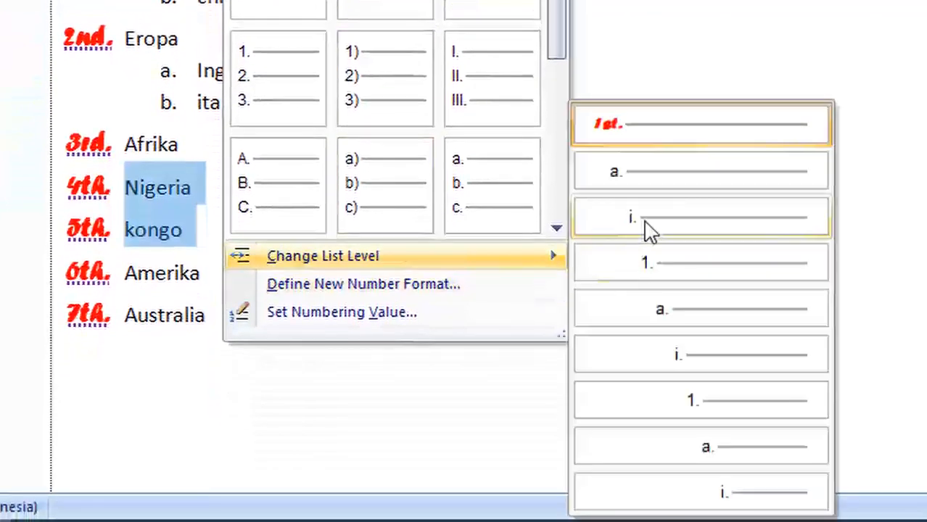
pyautogui.click(640, 172)
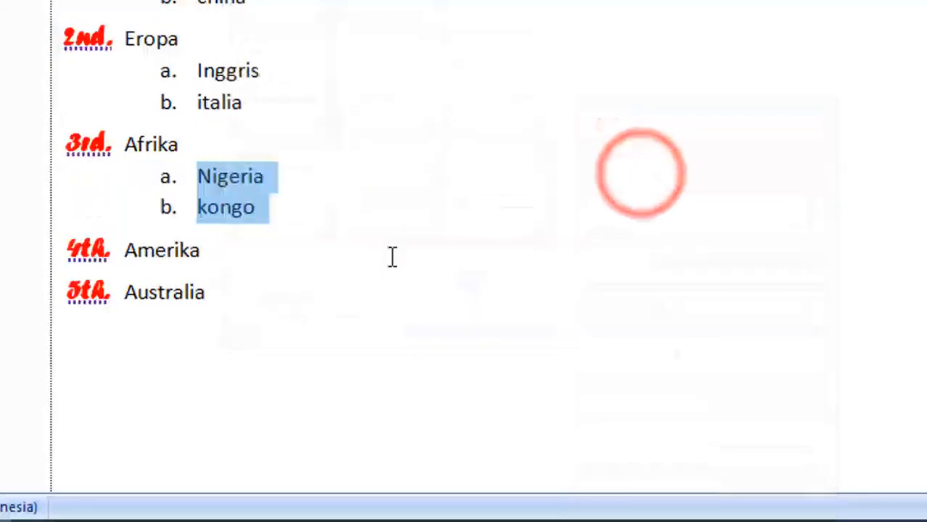
# Step: Insert Brazil and argentina as two new numbered items directly below Amerika
pyautogui.click(231, 243)
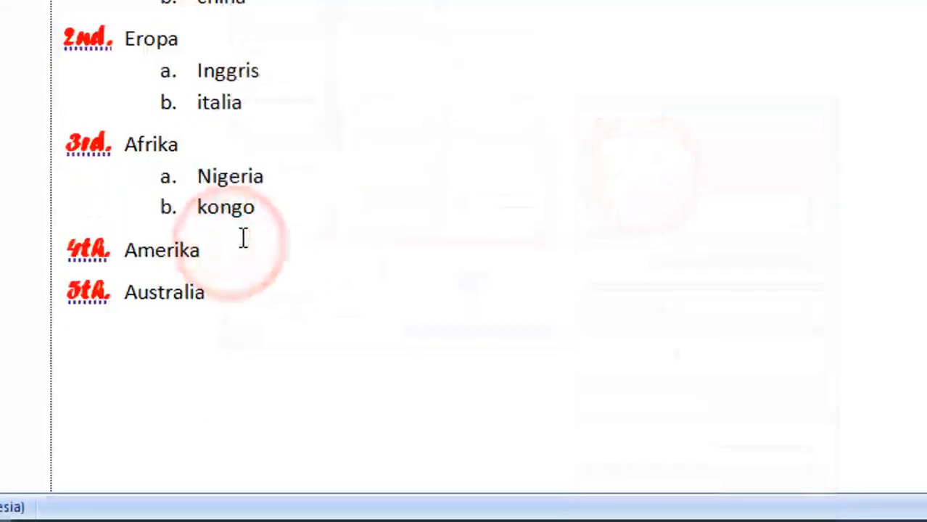
pyautogui.press('Return')
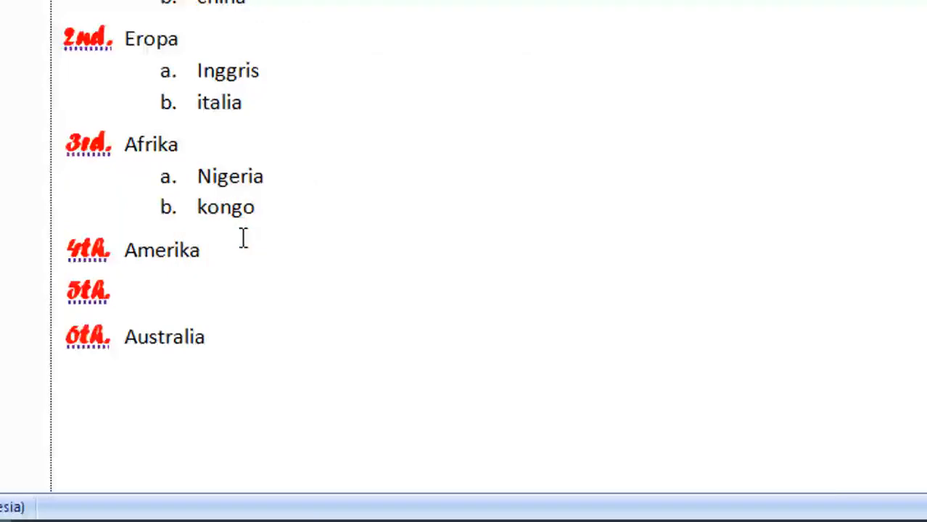
pyautogui.write('brazil')
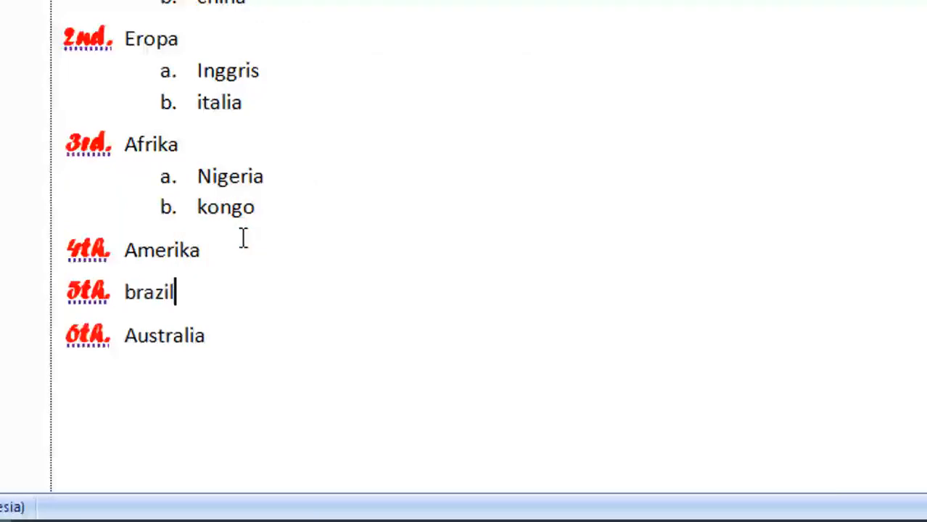
pyautogui.press('Return')
pyautogui.write('argentina')
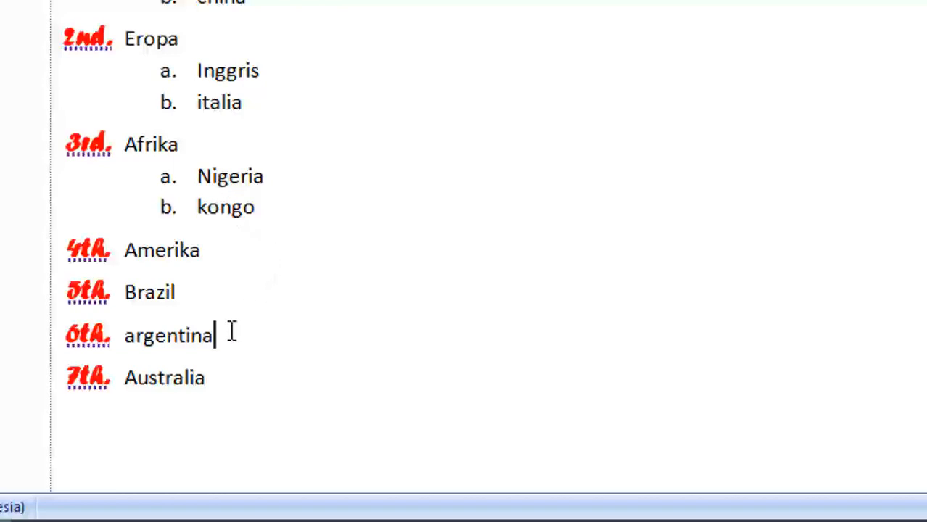
# Step: Change the list level of the Brazil and argentina items to the second level, numbered a., b
pyautogui.moveTo(225, 337); pyautogui.dragTo(152, 293)
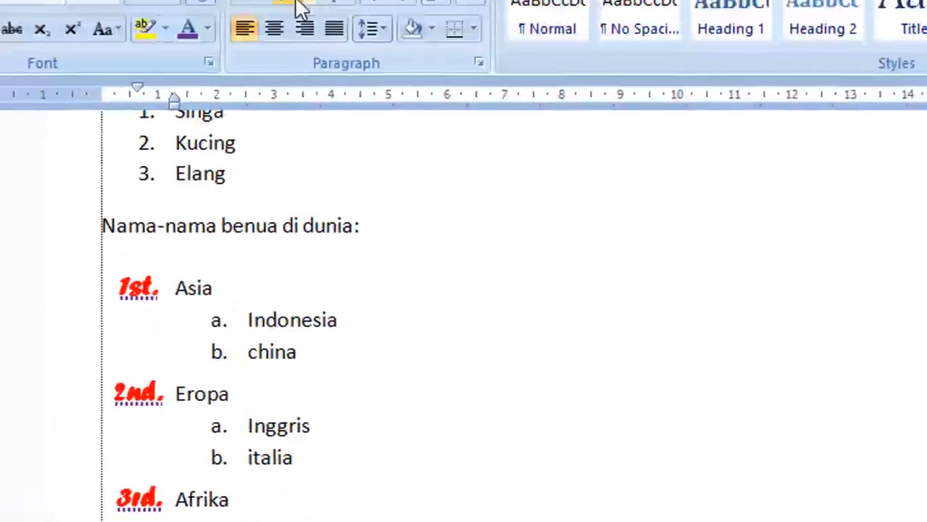
pyautogui.click(311, 27)
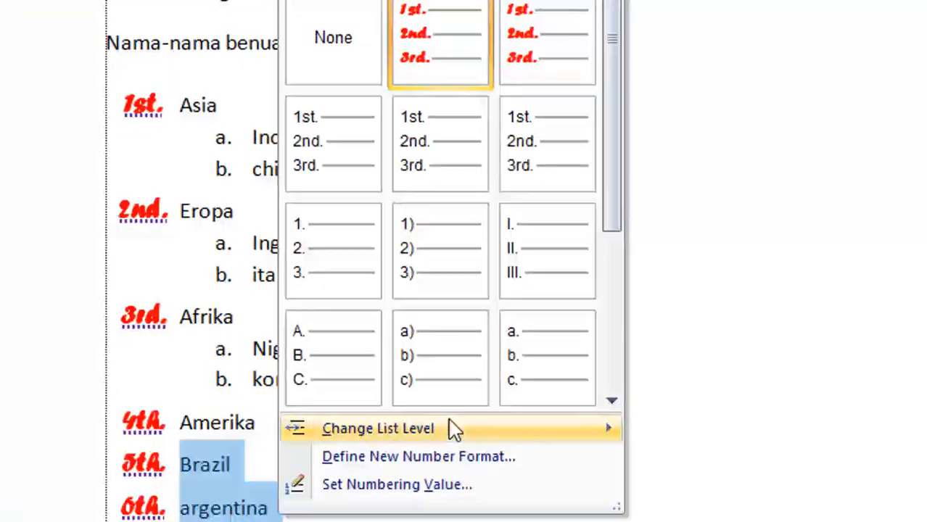
pyautogui.moveTo(451, 428)
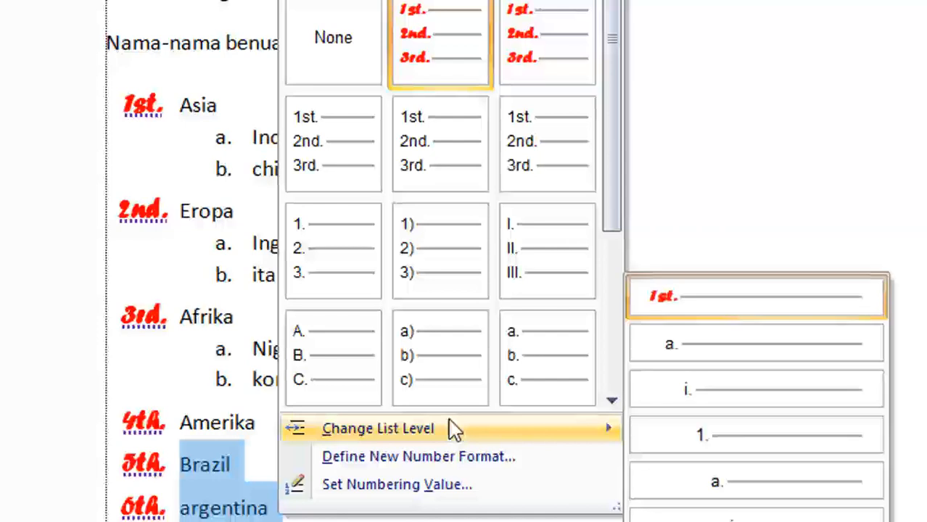
pyautogui.click(707, 344)
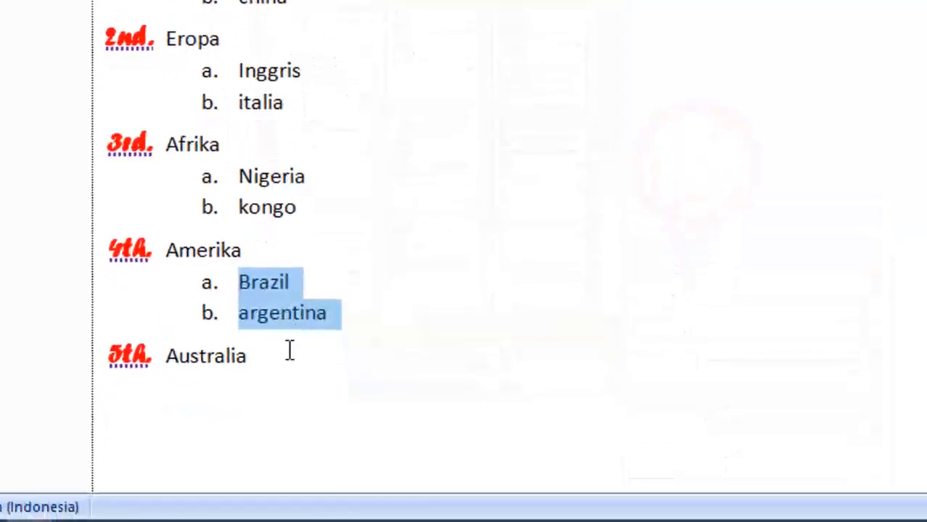
# Step: Insert New South Wales and victoria as two new numbered items directly below Australia
pyautogui.click(288, 350)
pyautogui.press('Return')
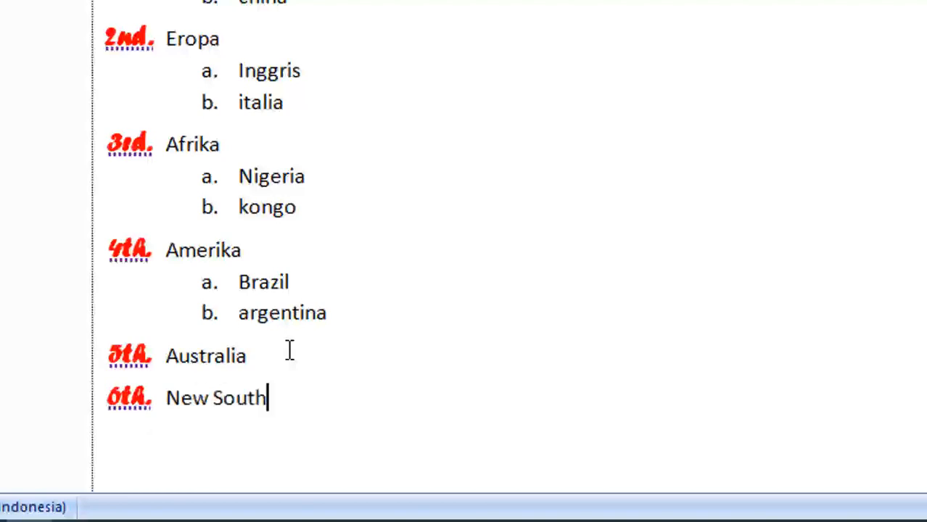
pyautogui.press('Return')
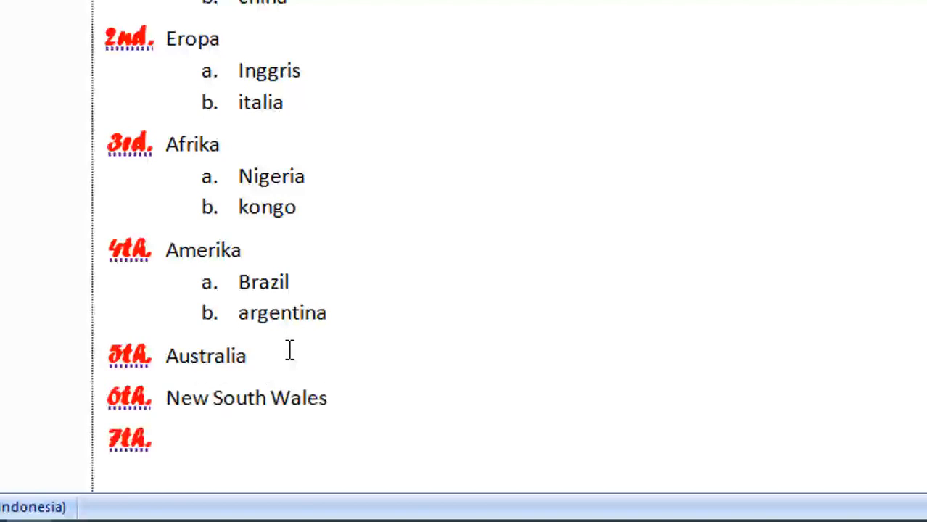
pyautogui.write('victoria')
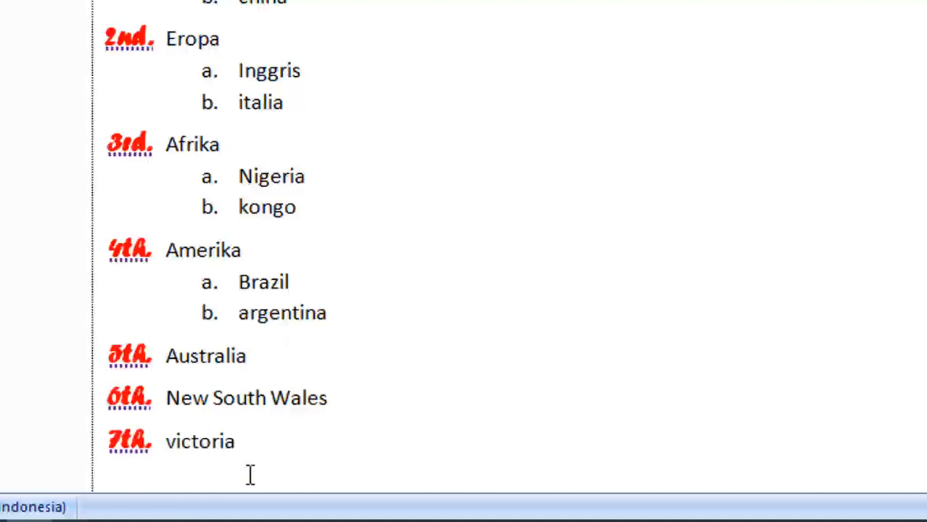
# Step: Change the list level of the New South Wales and victoria items to the second level, numbered a., b
pyautogui.moveTo(236, 441); pyautogui.dragTo(174, 401)
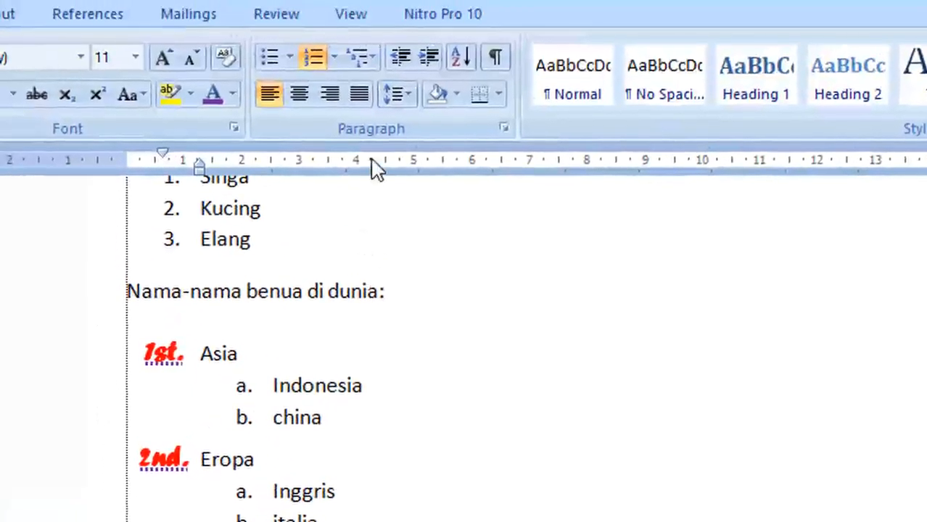
pyautogui.click(334, 58)
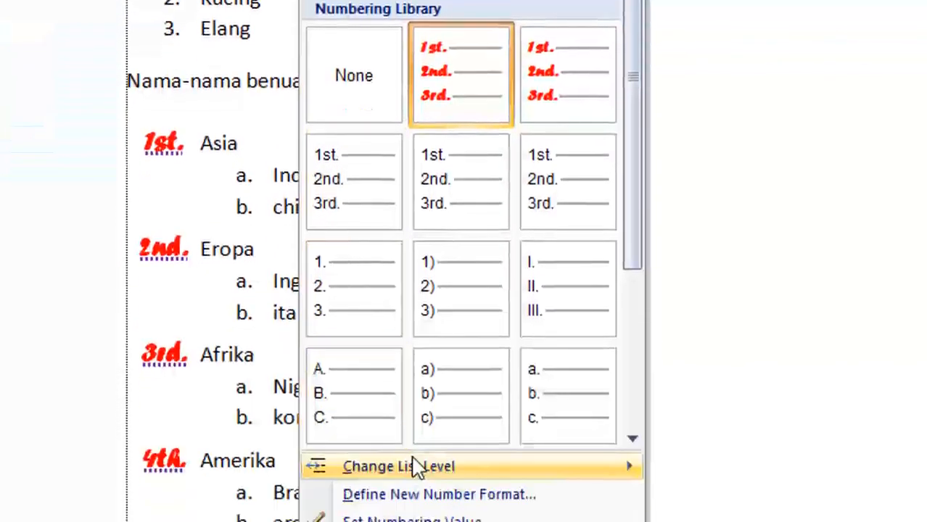
pyautogui.moveTo(422, 257)
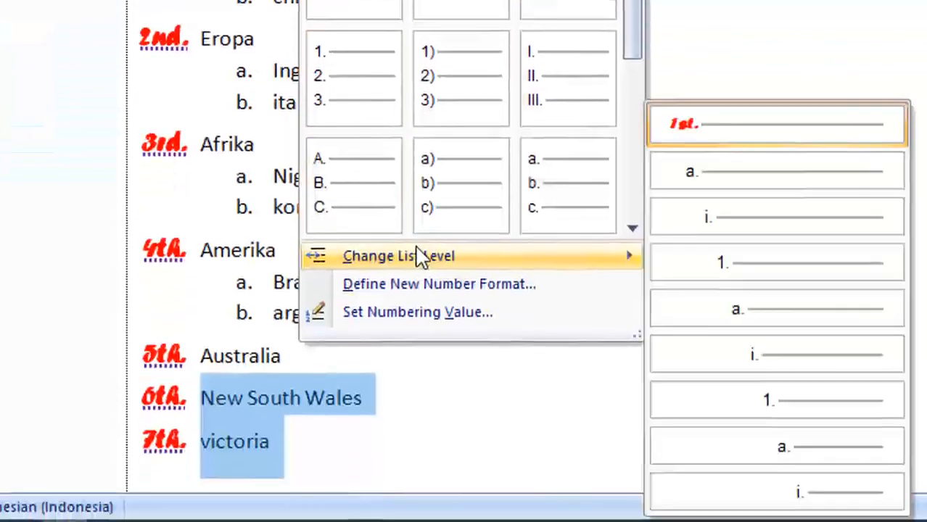
pyautogui.click(728, 183)
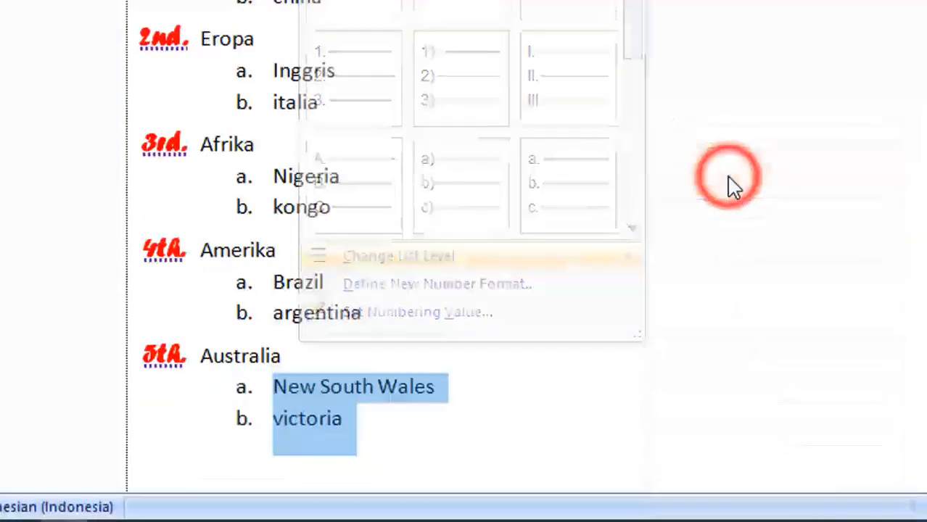
pyautogui.click(453, 294)
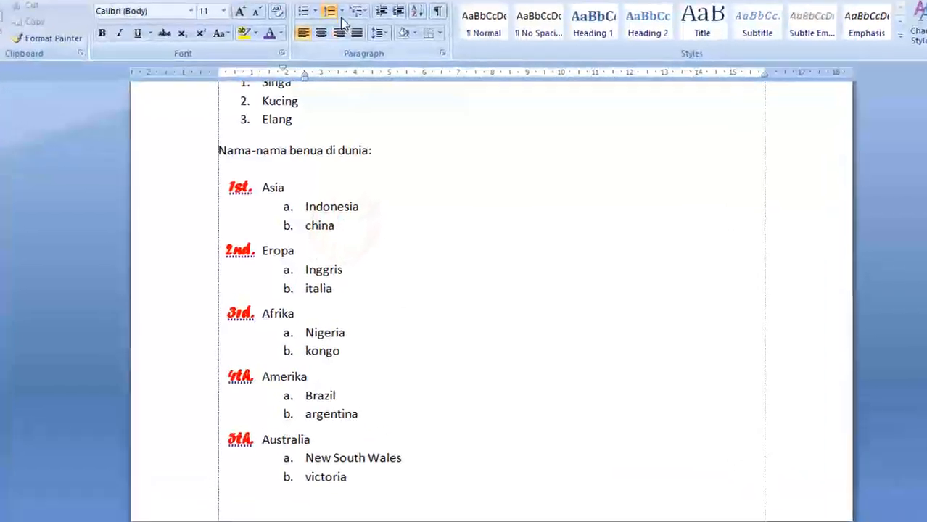
pyautogui.click(341, 12)
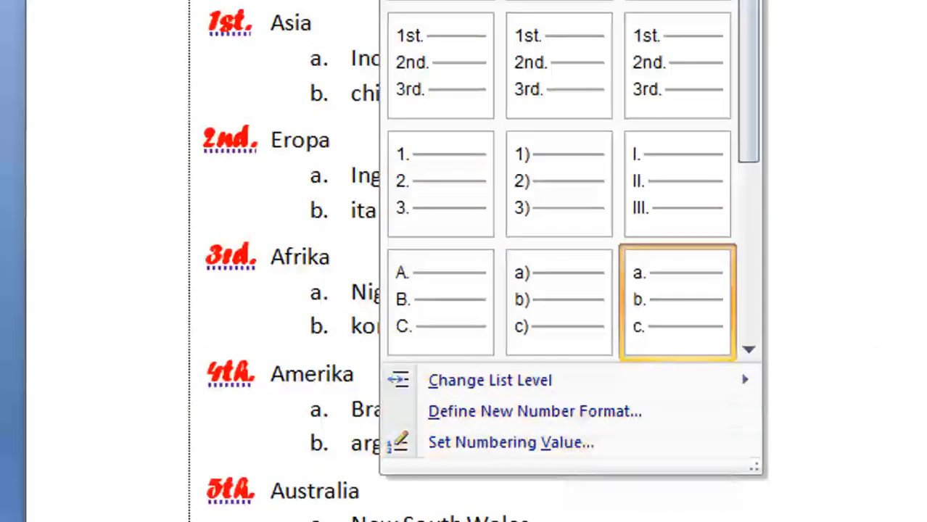
pyautogui.click(925, 296)
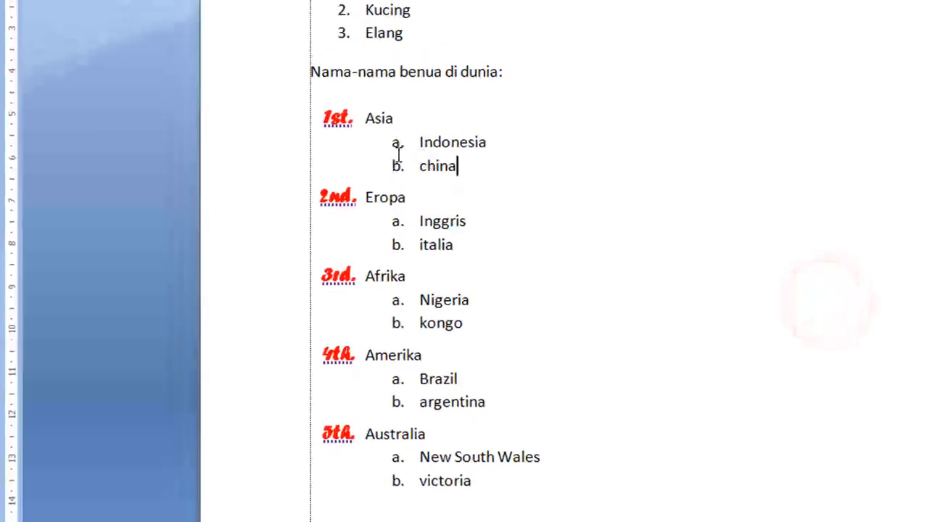
# Step: Set the numbering value of the Indonesia and china sub-items under Asia to start a new list at c
pyautogui.moveTo(491, 171); pyautogui.dragTo(430, 147)
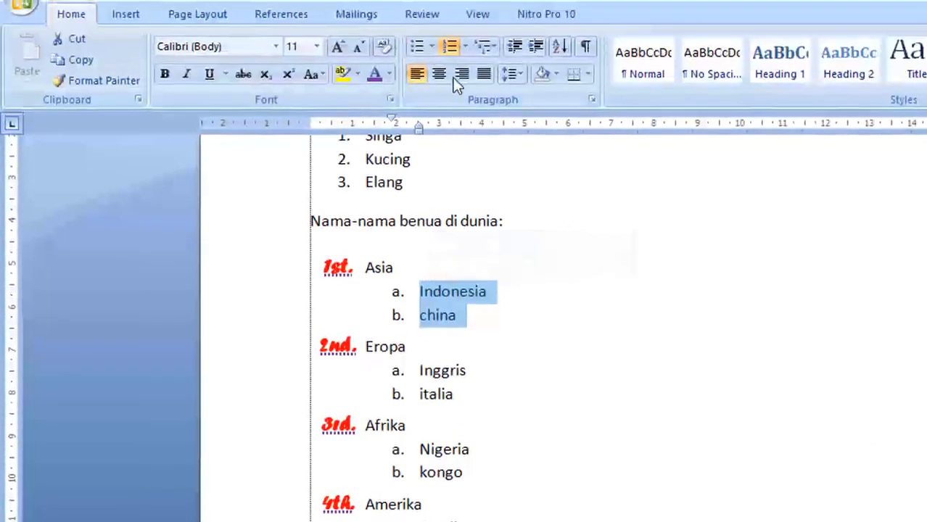
pyautogui.click(465, 49)
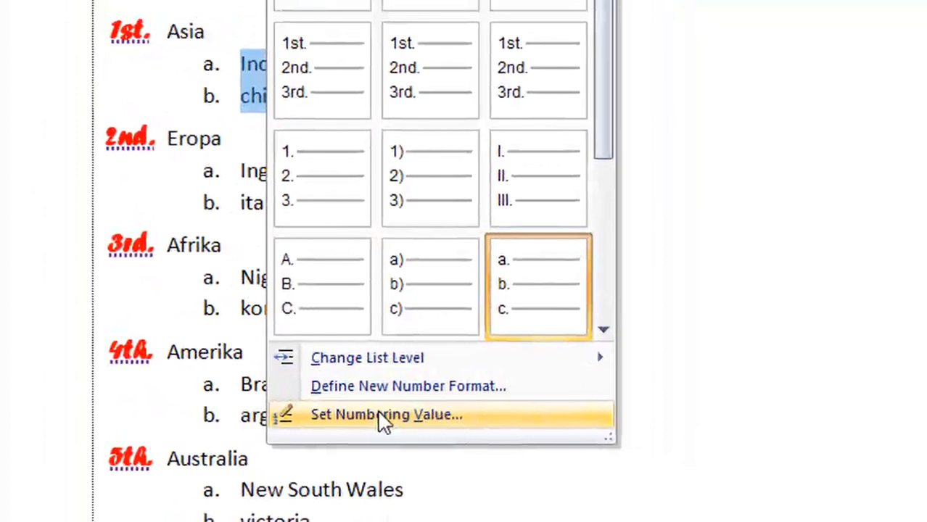
pyautogui.click(383, 417)
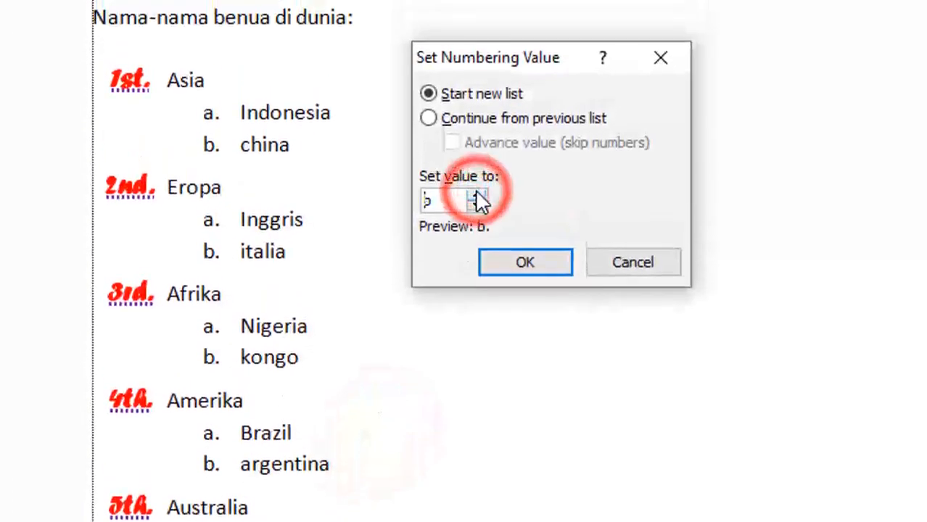
pyautogui.click(476, 194)
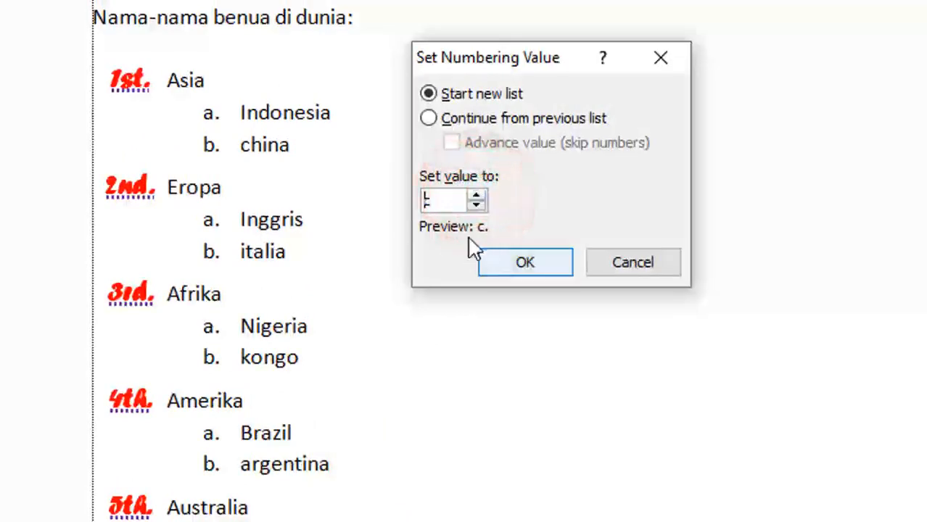
pyautogui.click(453, 194)
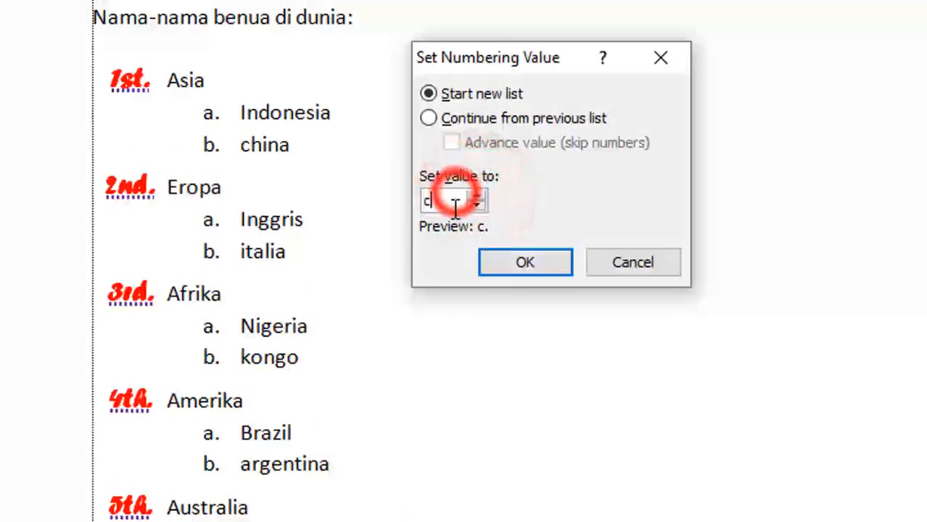
pyautogui.click(507, 272)
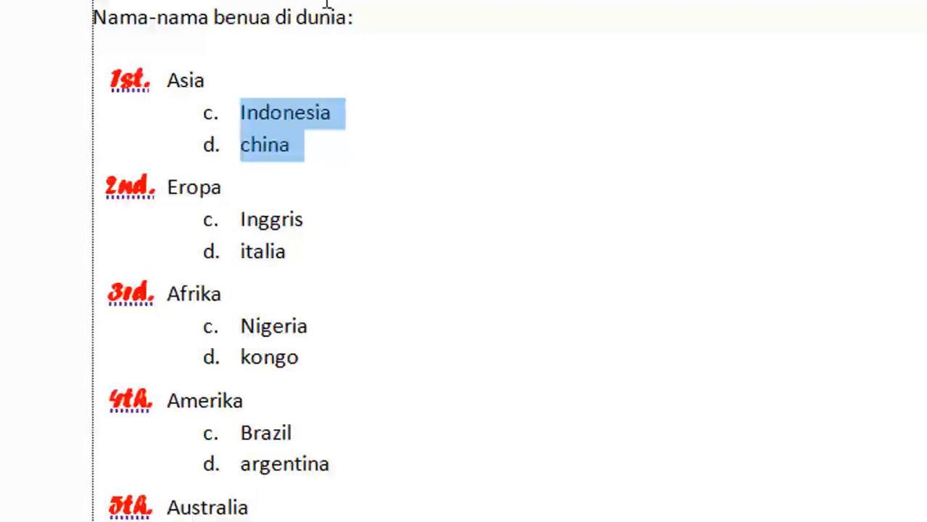
pyautogui.click(366, 132)
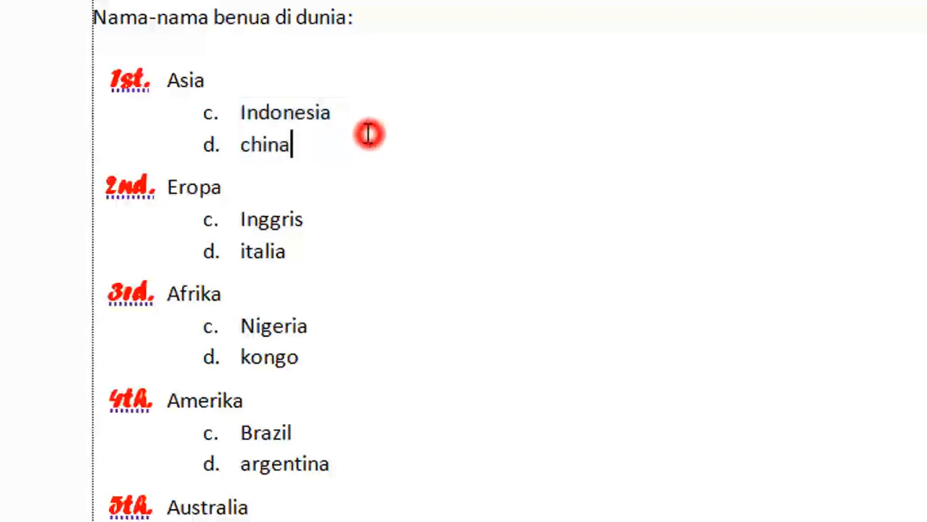
# Step: Set the numbering value of the continent list to start a new list at 2, so Asia is numbered 2nd
pyautogui.click(148, 86)
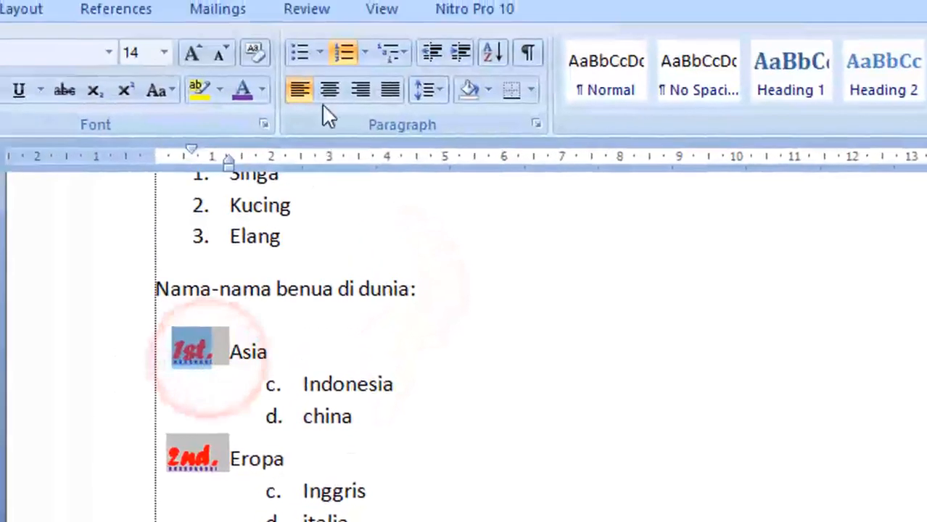
pyautogui.click(370, 56)
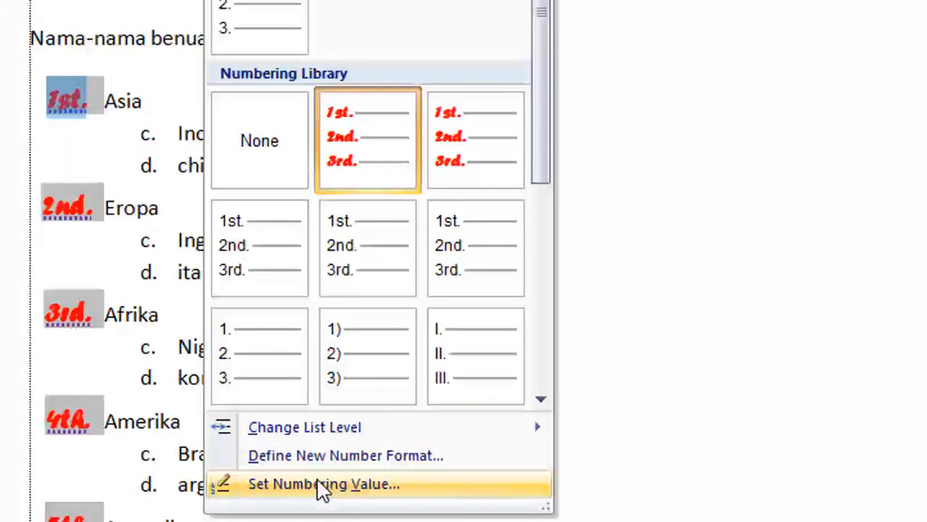
pyautogui.click(322, 486)
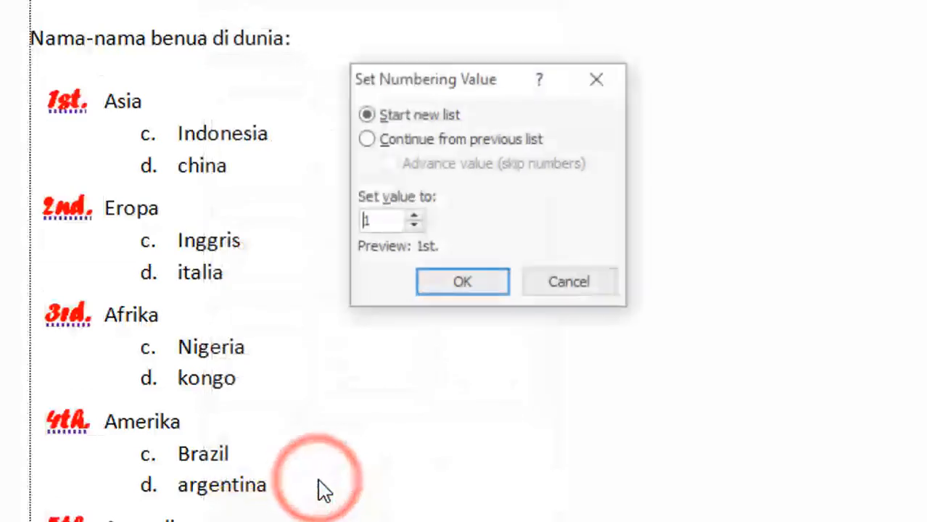
pyautogui.click(413, 217)
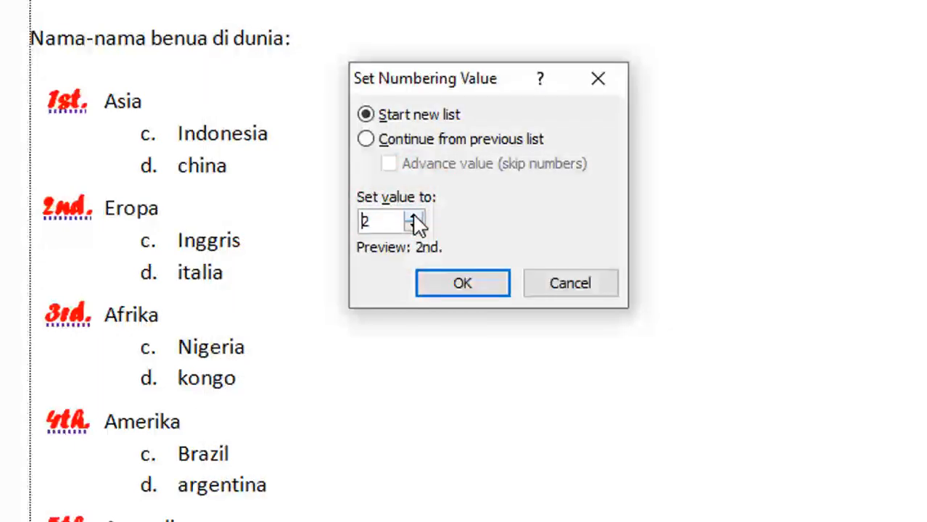
pyautogui.click(433, 283)
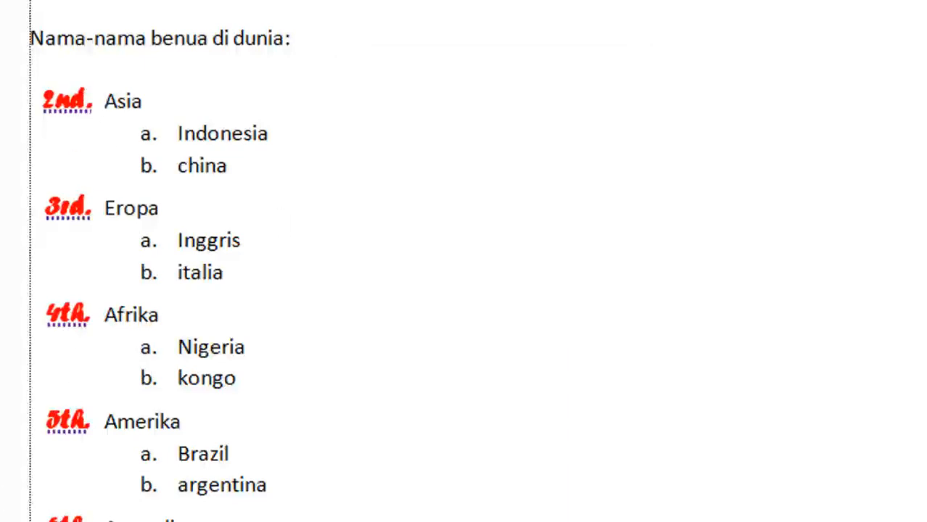
pyautogui.click(341, 483)
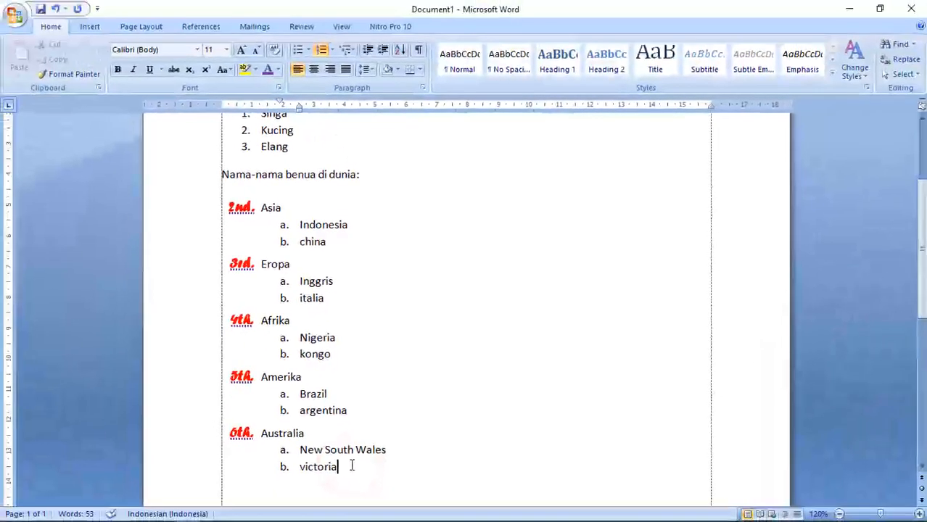